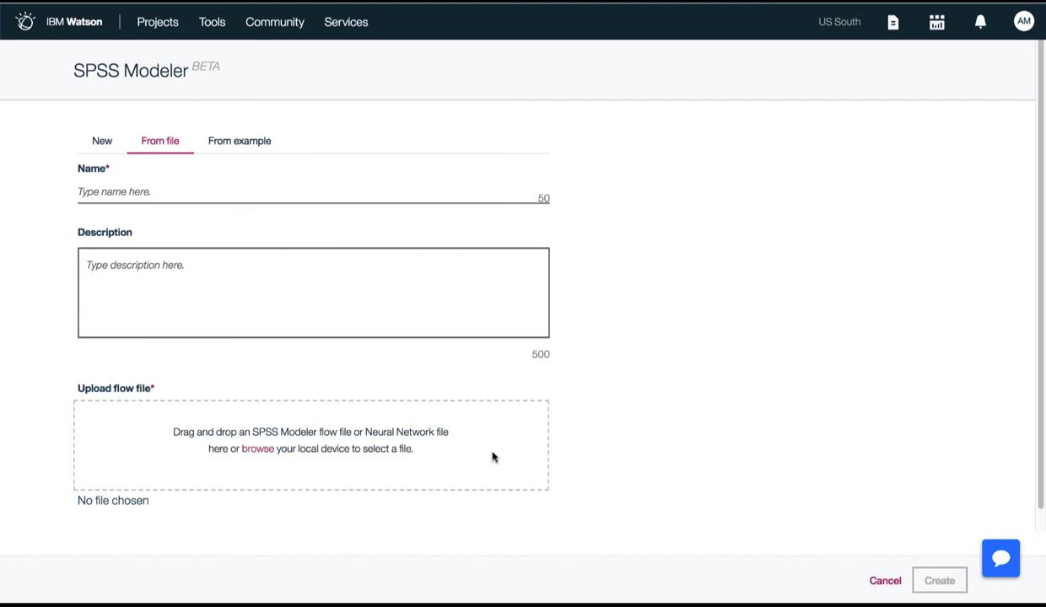
# Browse the example flows, selecting the Drug Study Example and the Sales Promotion Study
pyautogui.click(247, 144)
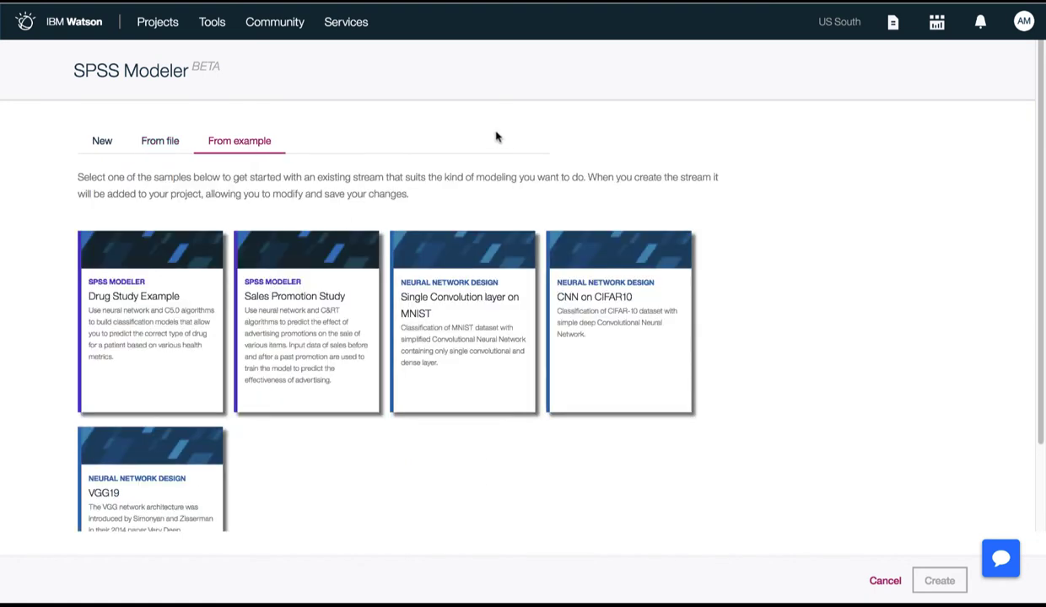
pyautogui.click(146, 318)
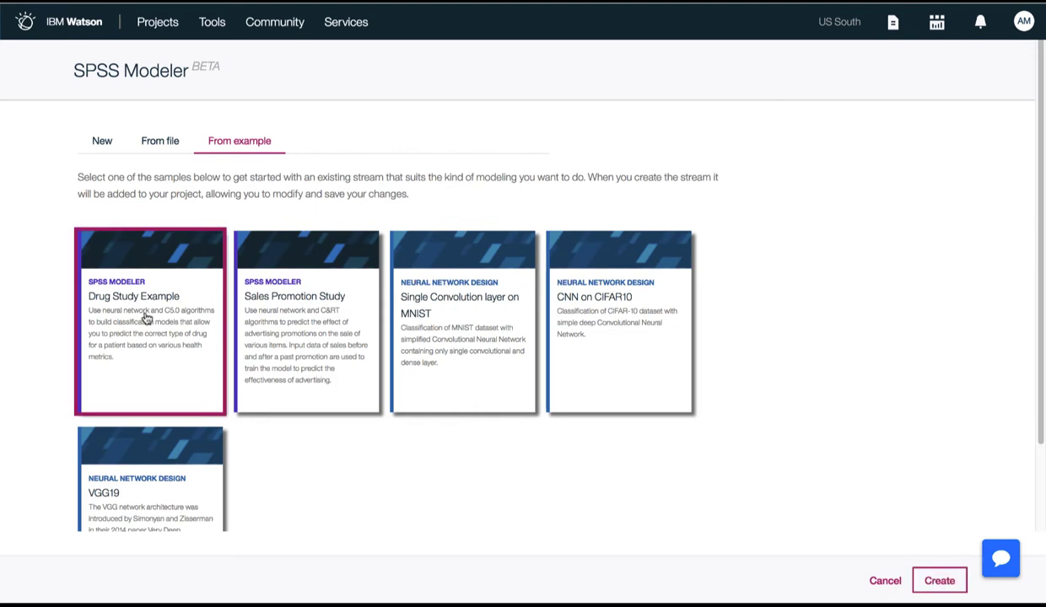
pyautogui.click(338, 329)
# Create a new SPSS Modeler flow named "Customer Churn" with the description "Churn model for the telecommunications industry"
pyautogui.click(102, 141)
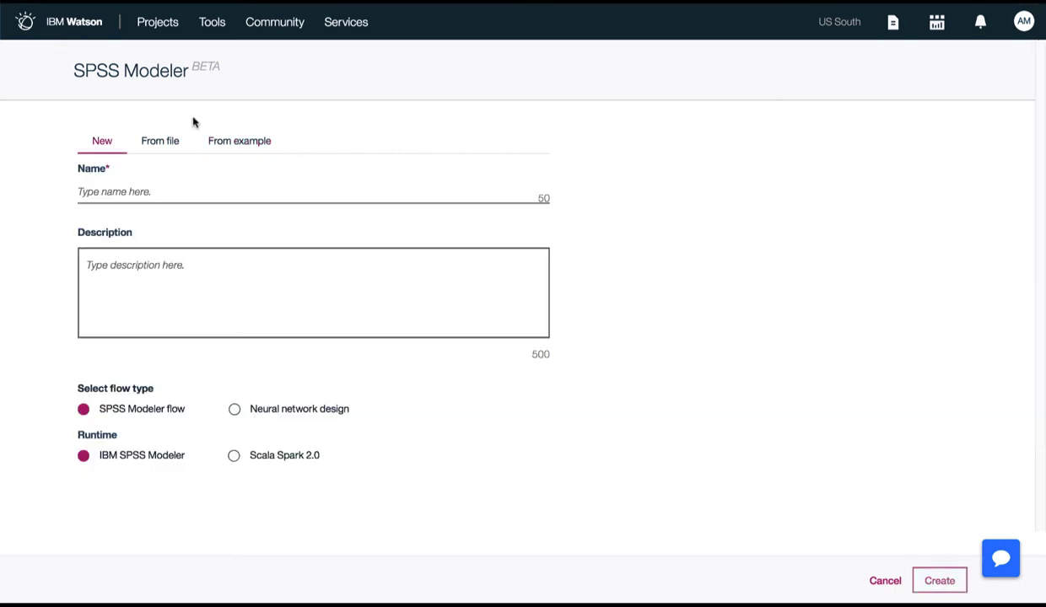
pyautogui.click(236, 188)
pyautogui.write('Customer Churn')
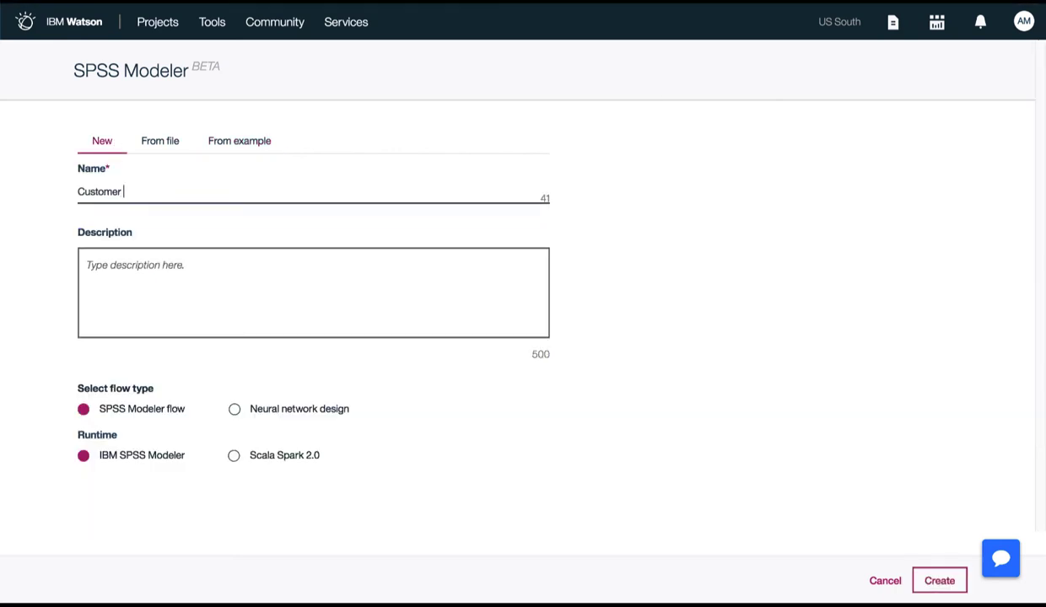
pyautogui.press('Tab')
pyautogui.write('Churn model for the te')
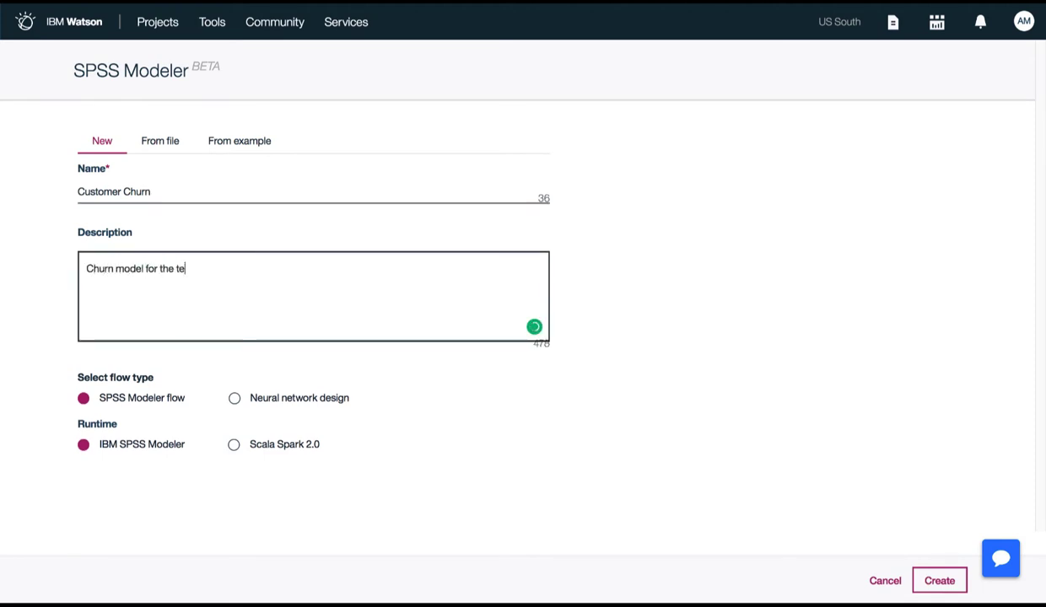
pyautogui.write('lecommunications industry')
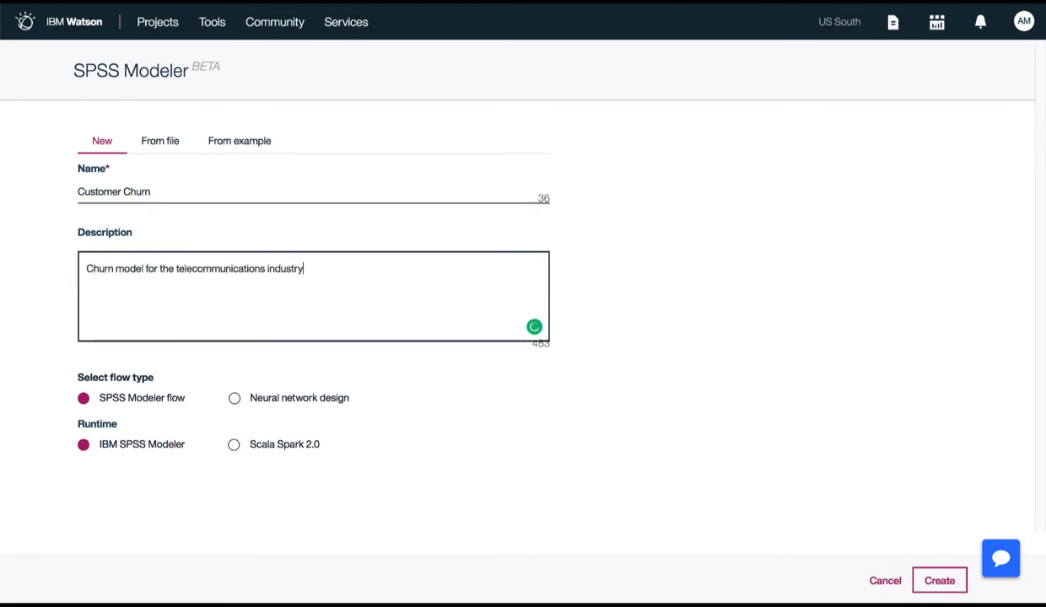
pyautogui.click(936, 581)
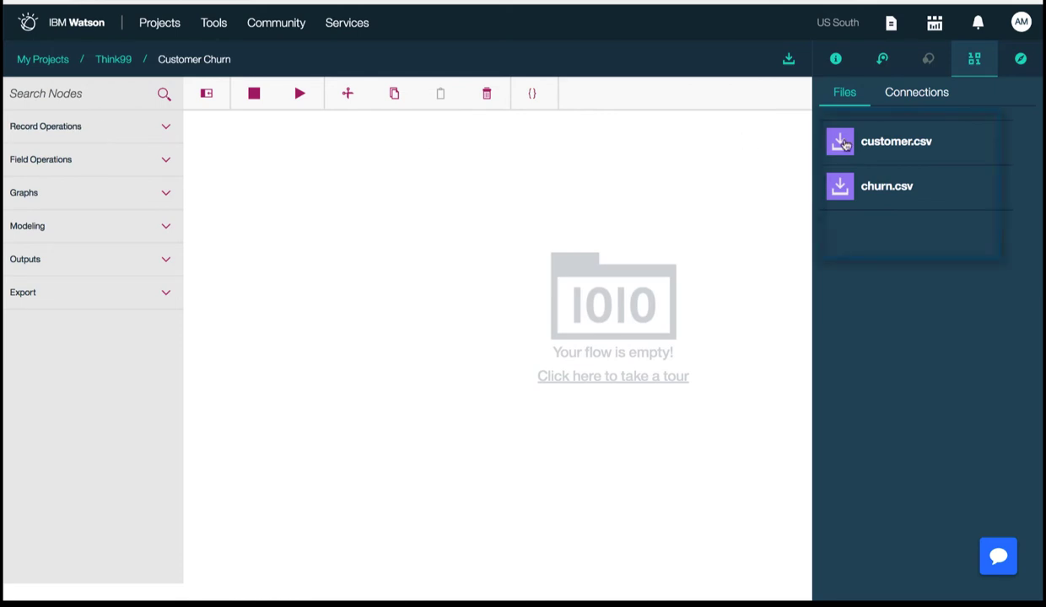
# Add customer.csv and churn.csv to the flow canvas, and preview the customer data and its profile
pyautogui.moveTo(844, 143); pyautogui.dragTo(255, 154)
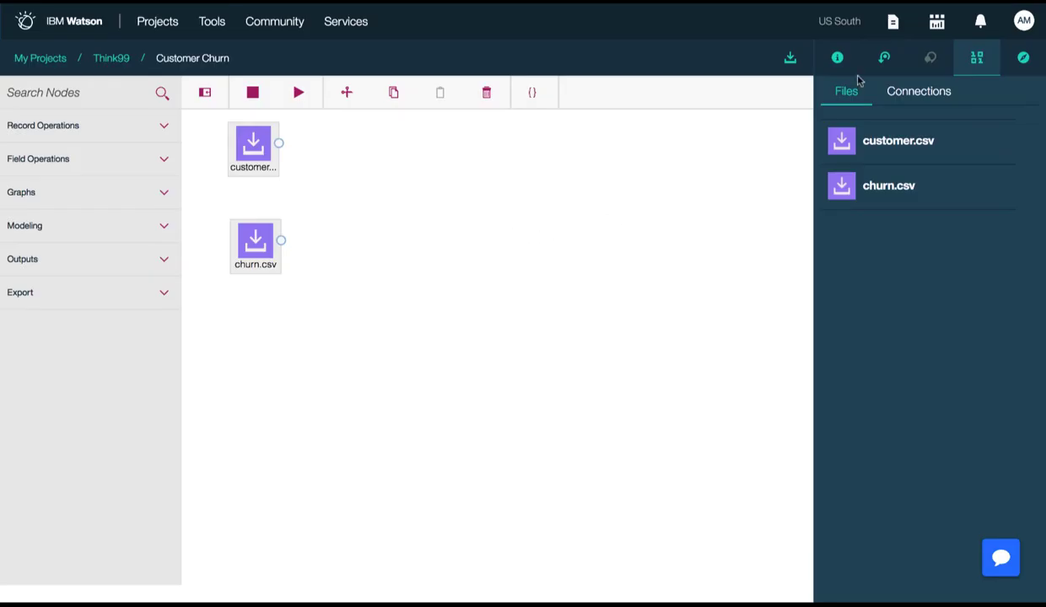
pyautogui.rightClick(258, 154)
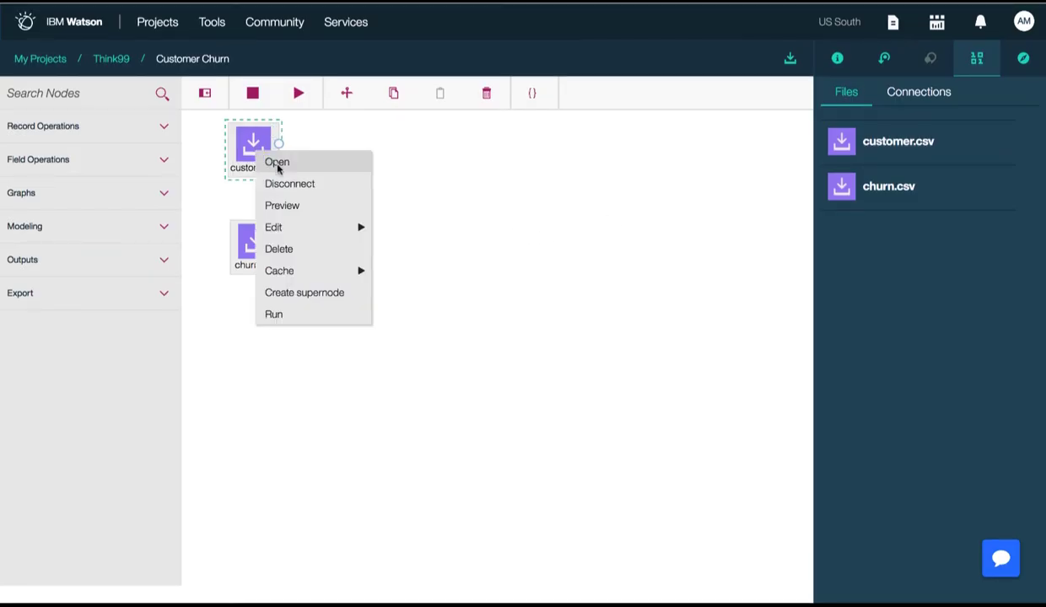
pyautogui.click(291, 209)
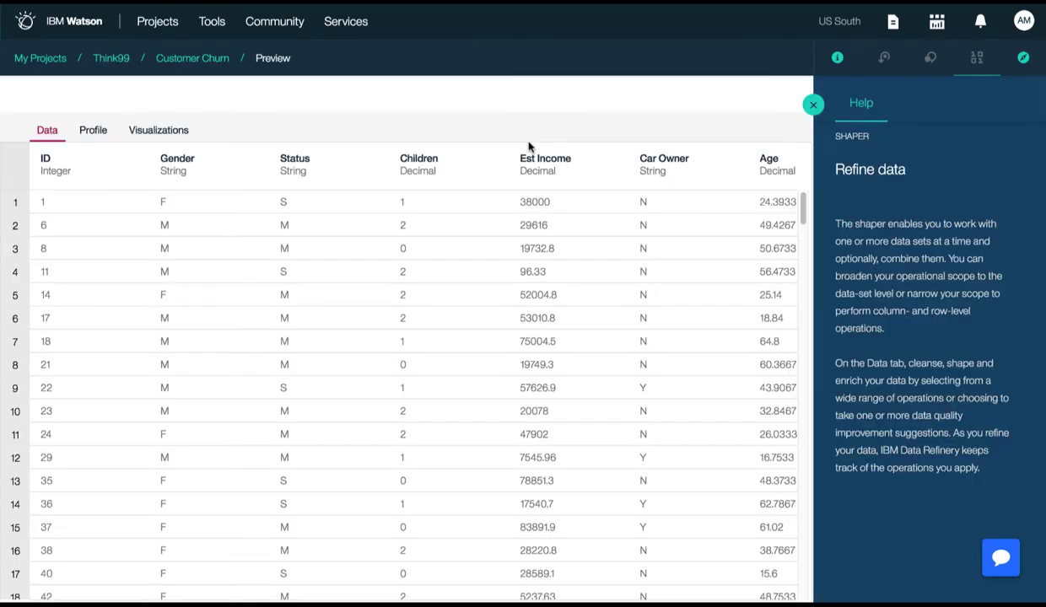
pyautogui.click(814, 105)
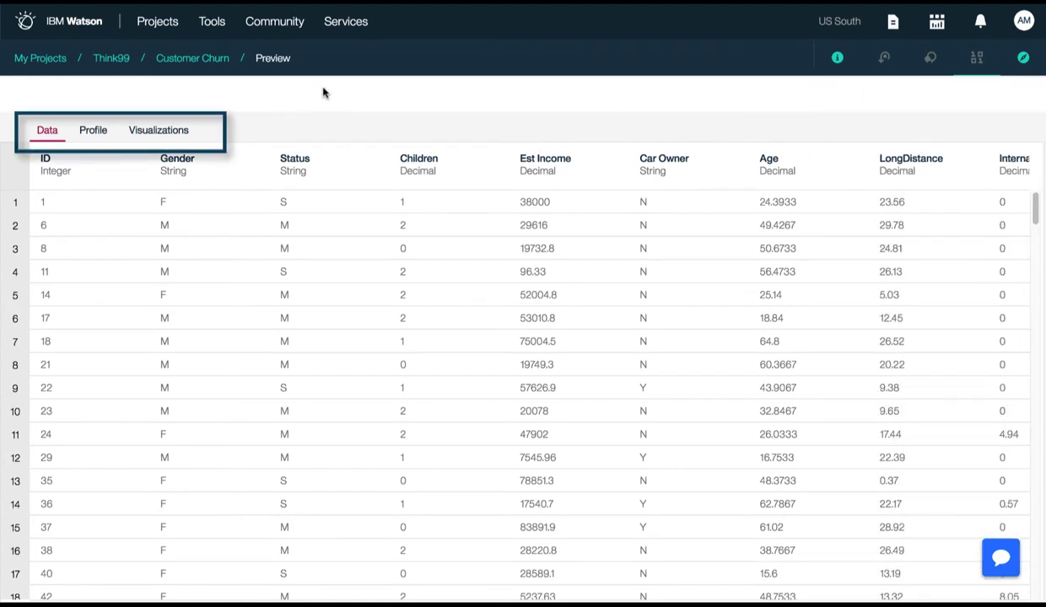
pyautogui.click(94, 130)
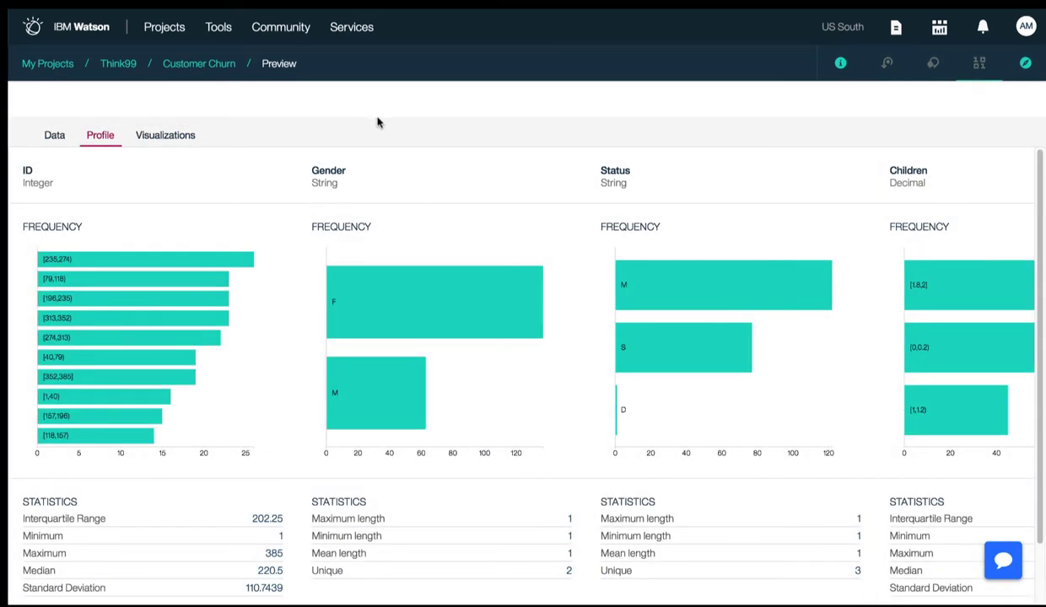
pyautogui.click(199, 64)
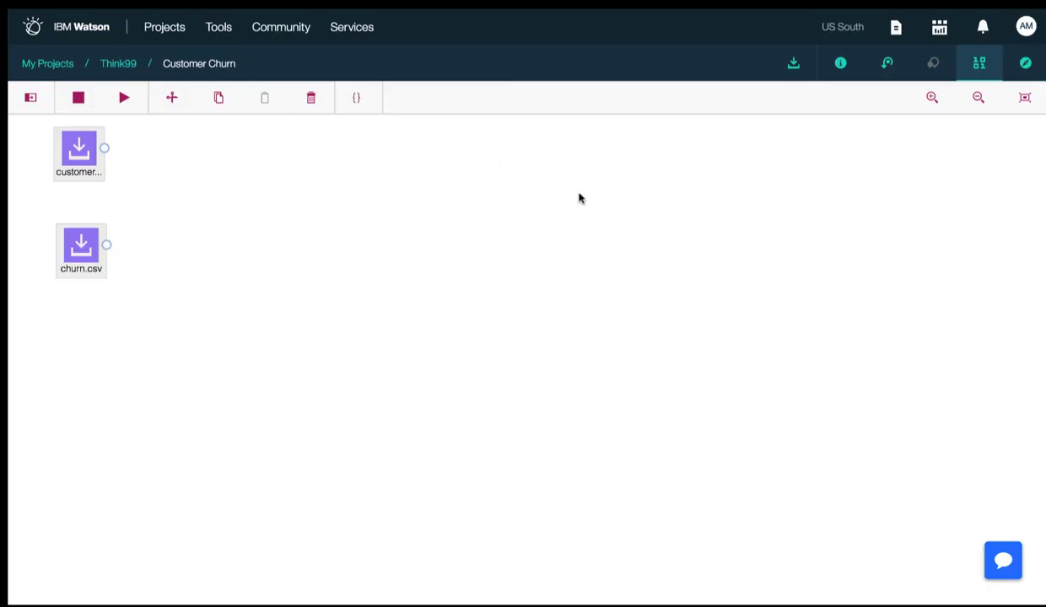
# Add a Merge node and connect both the customer.csv and churn.csv nodes to it
pyautogui.click(29, 97)
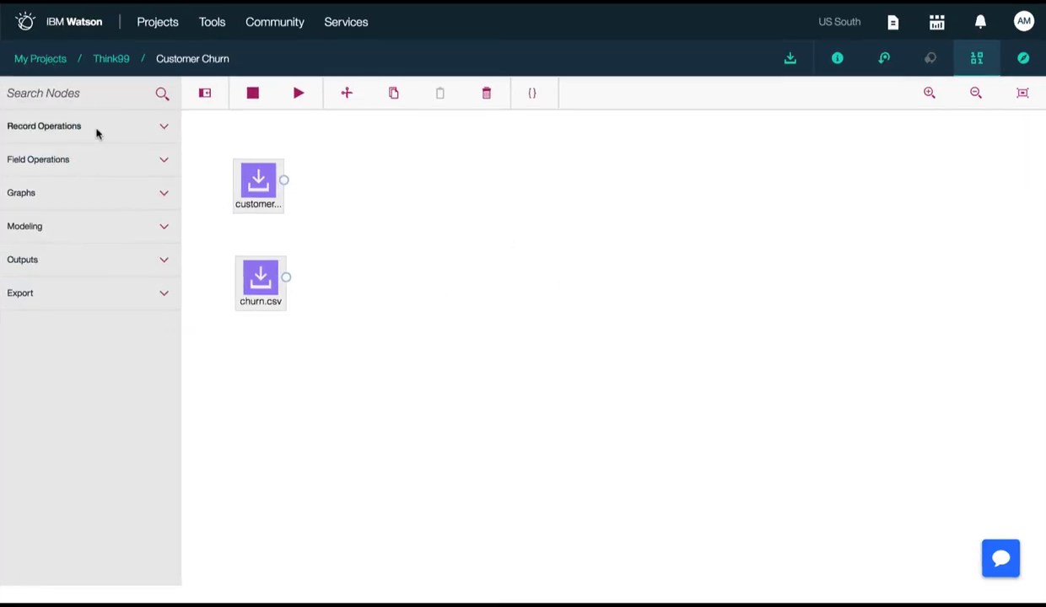
pyautogui.click(95, 128)
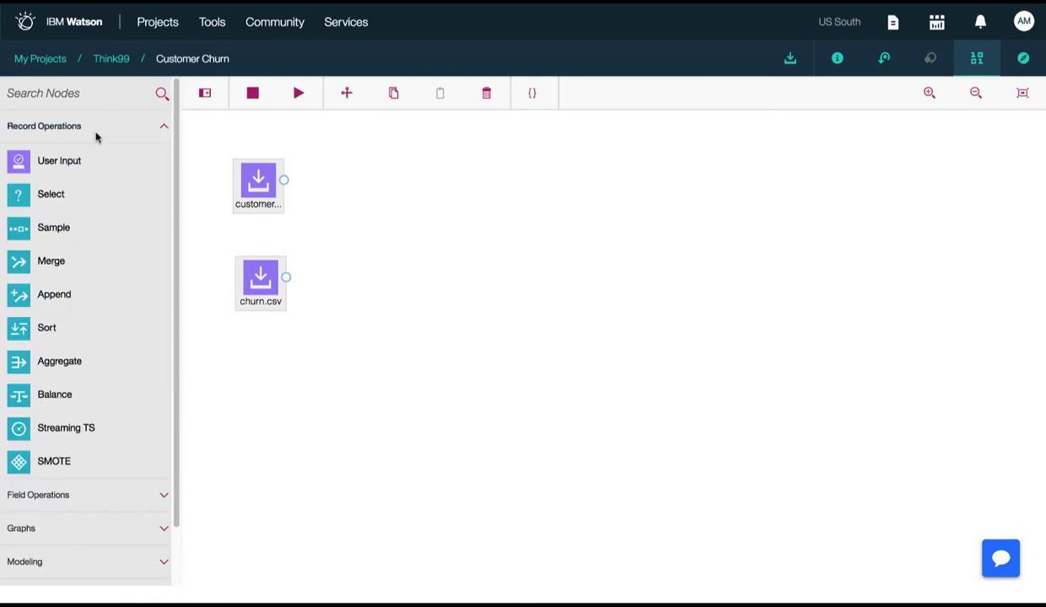
pyautogui.moveTo(50, 261); pyautogui.dragTo(448, 227)
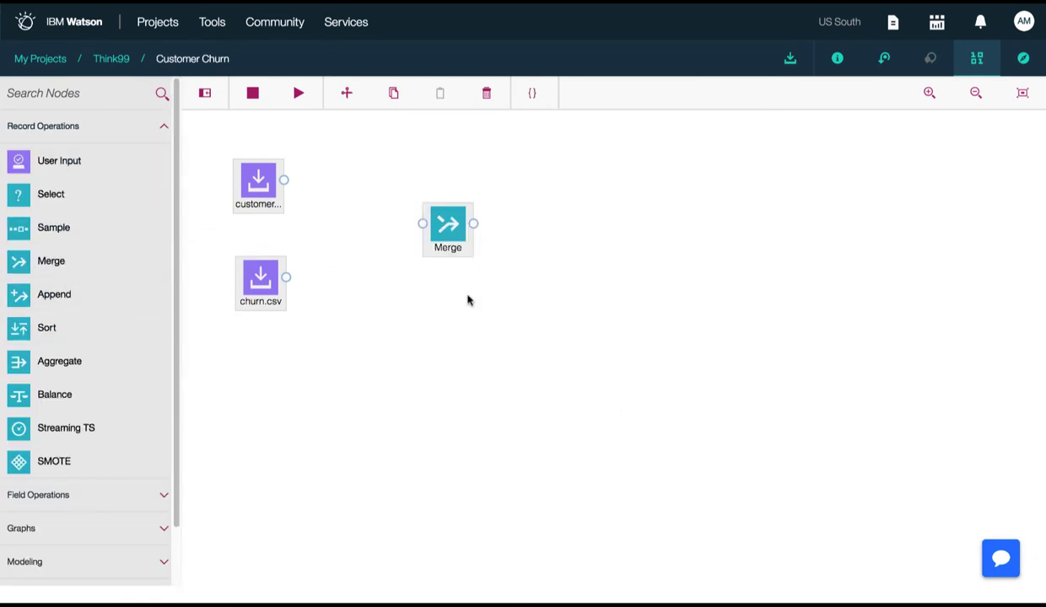
pyautogui.moveTo(284, 179); pyautogui.dragTo(422, 223)
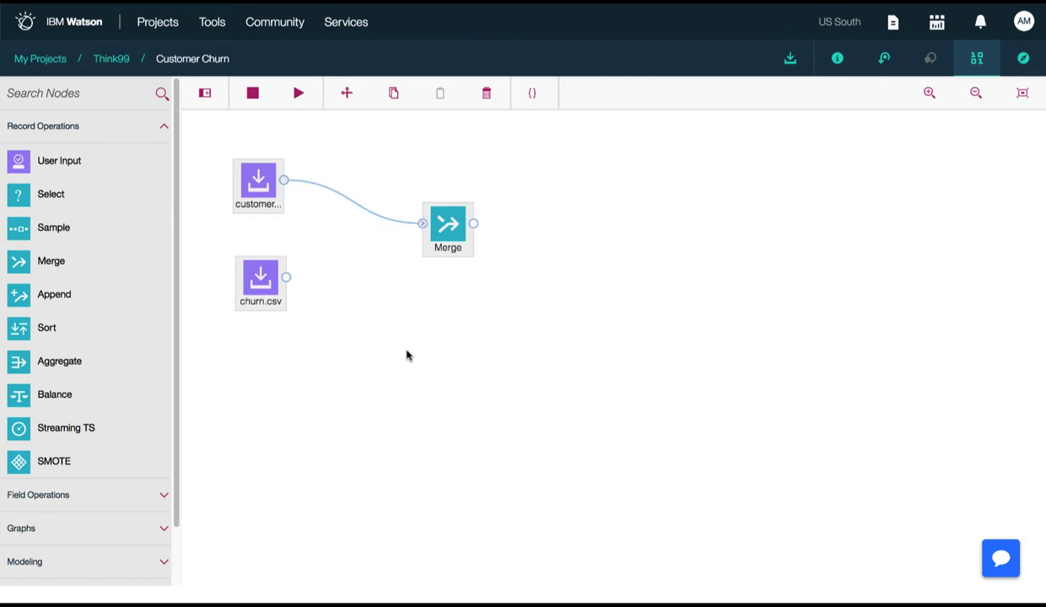
pyautogui.moveTo(285, 278); pyautogui.dragTo(423, 224)
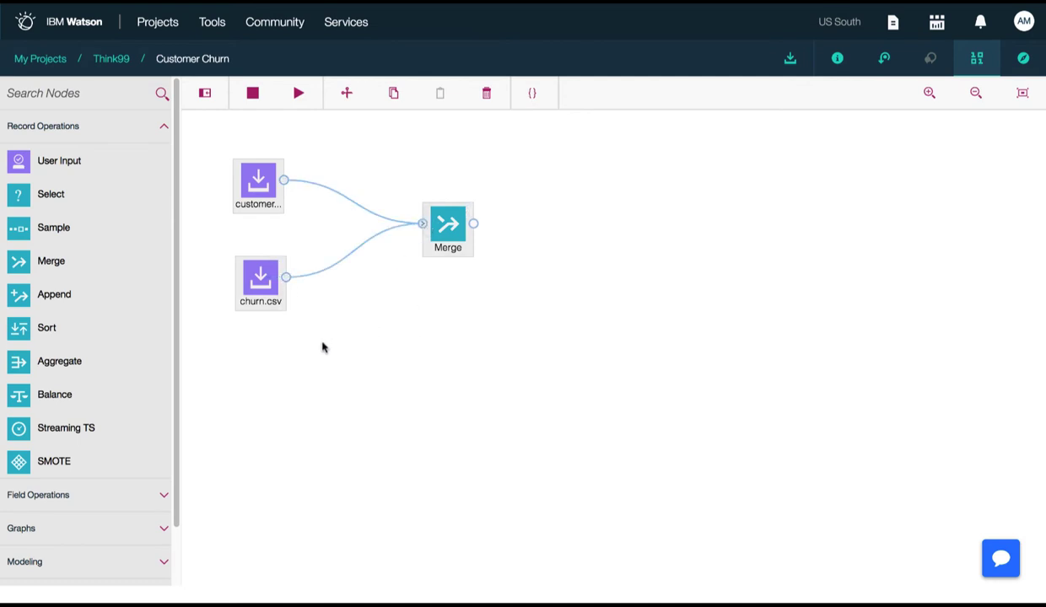
pyautogui.moveTo(260, 300); pyautogui.dragTo(252, 288)
pyautogui.click(276, 168)
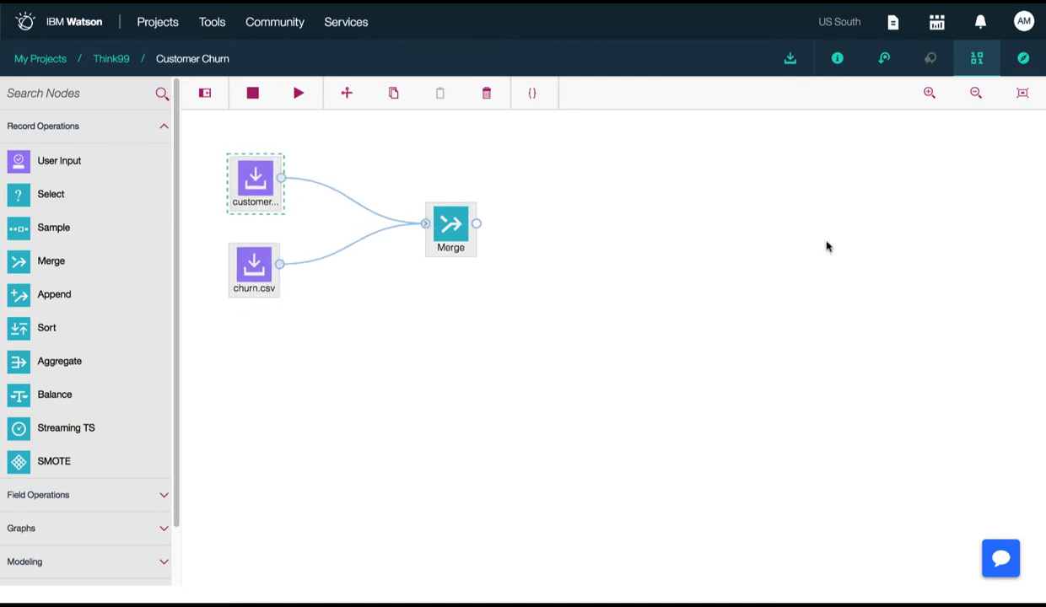
# Set the Merge node to merge by keys on the ID field and save its settings
pyautogui.rightClick(465, 233)
pyautogui.click(474, 240)
pyautogui.click(854, 126)
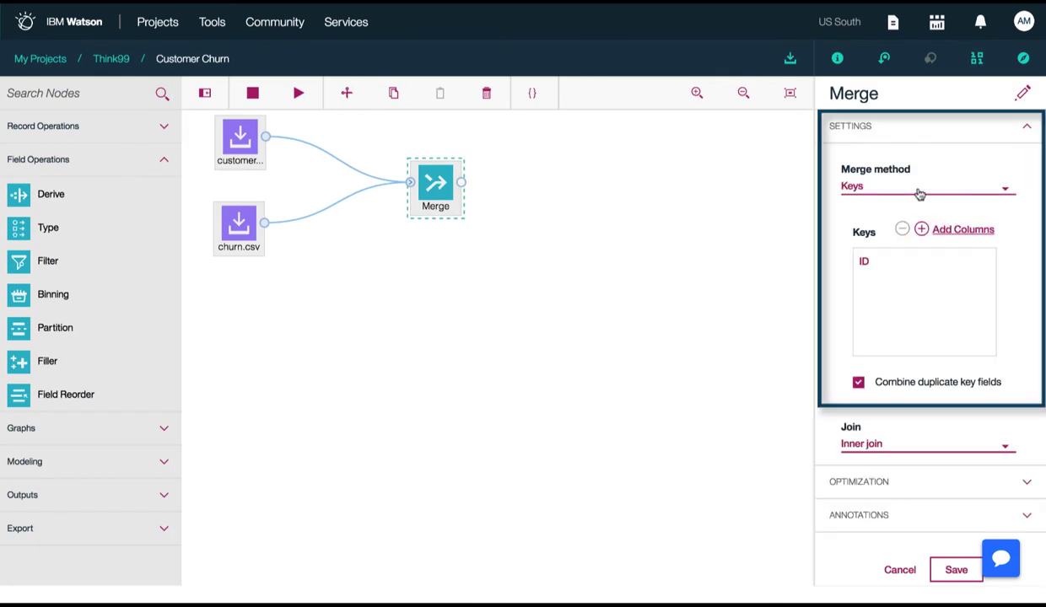
pyautogui.click(965, 577)
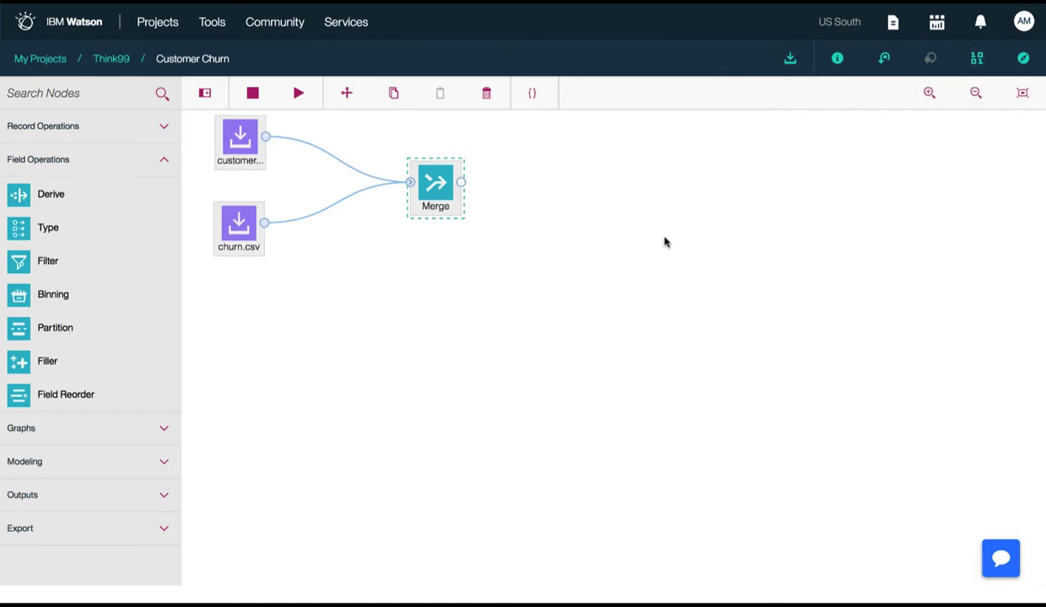
# Add a Type node to the canvas and connect the Merge node to it
pyautogui.moveTo(50, 228); pyautogui.dragTo(626, 226)
pyautogui.moveTo(462, 182)
pyautogui.mouseDown()
pyautogui.moveTo(591, 180)
pyautogui.moveTo(588, 196)
pyautogui.moveTo(569, 194)
pyautogui.mouseUp()
# In the Type node's type configuration, set the role of the CHURN field to Target
pyautogui.rightClick(570, 193)
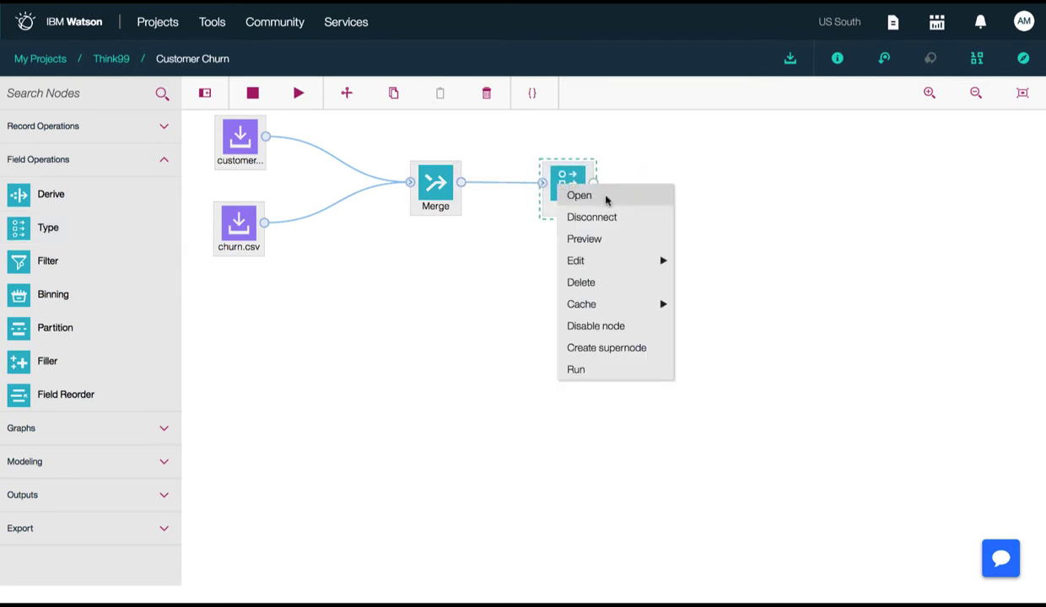
pyautogui.click(603, 207)
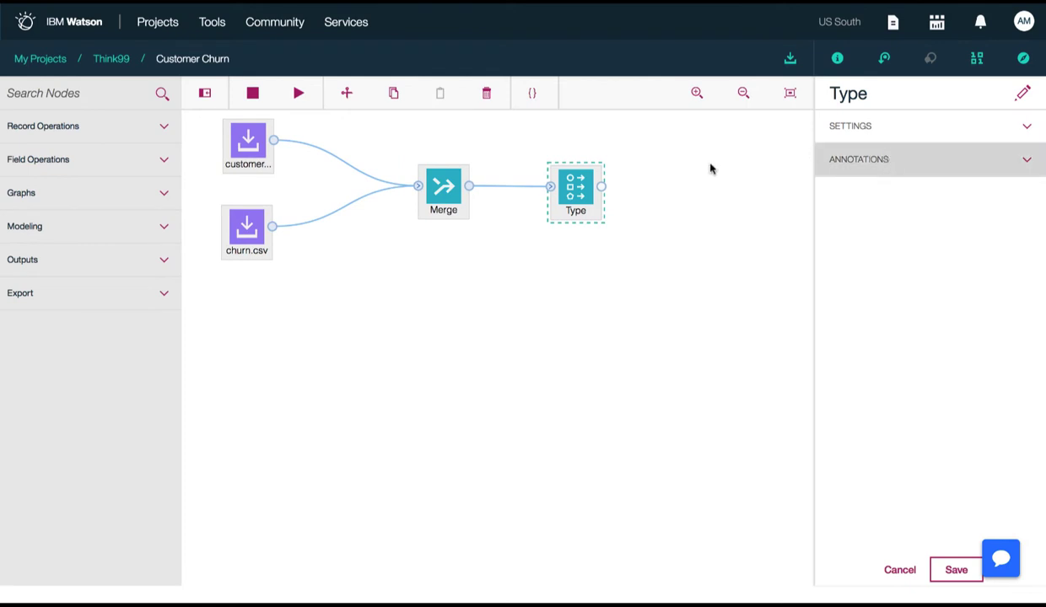
pyautogui.click(1034, 130)
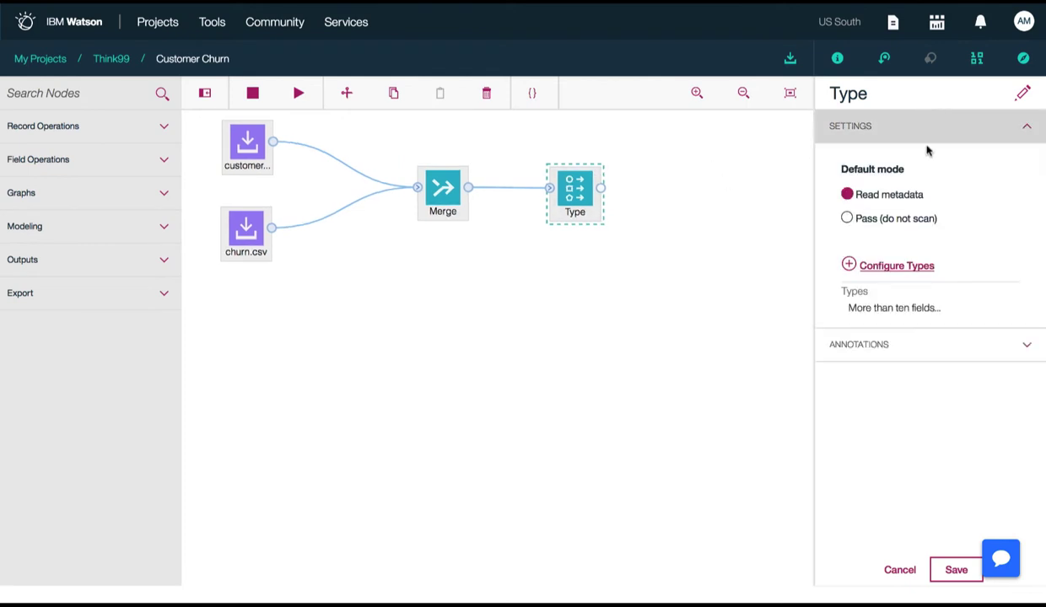
pyautogui.click(898, 268)
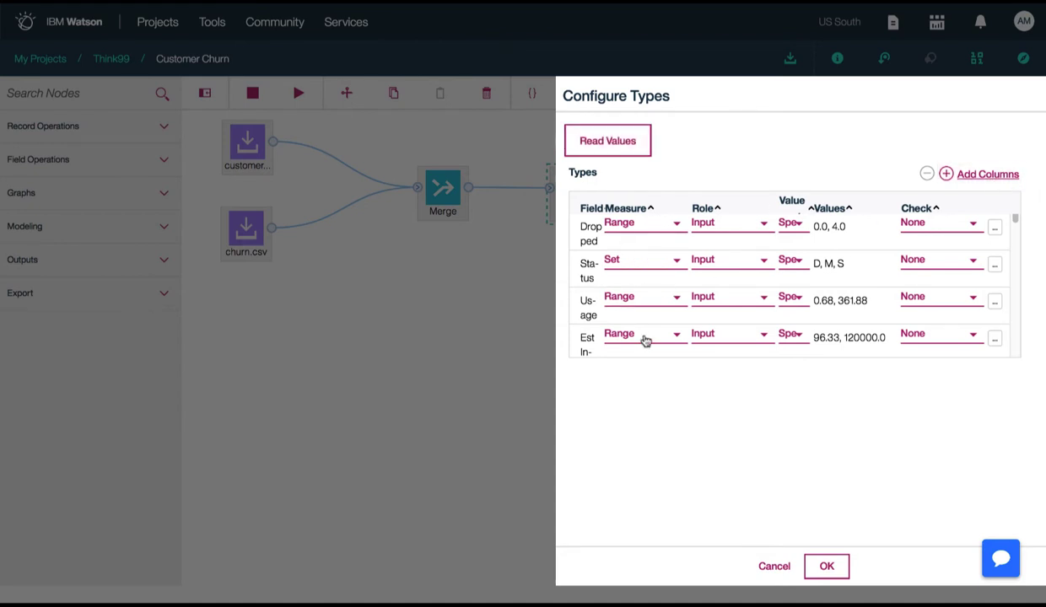
pyautogui.scroll(-5, 646, 338)
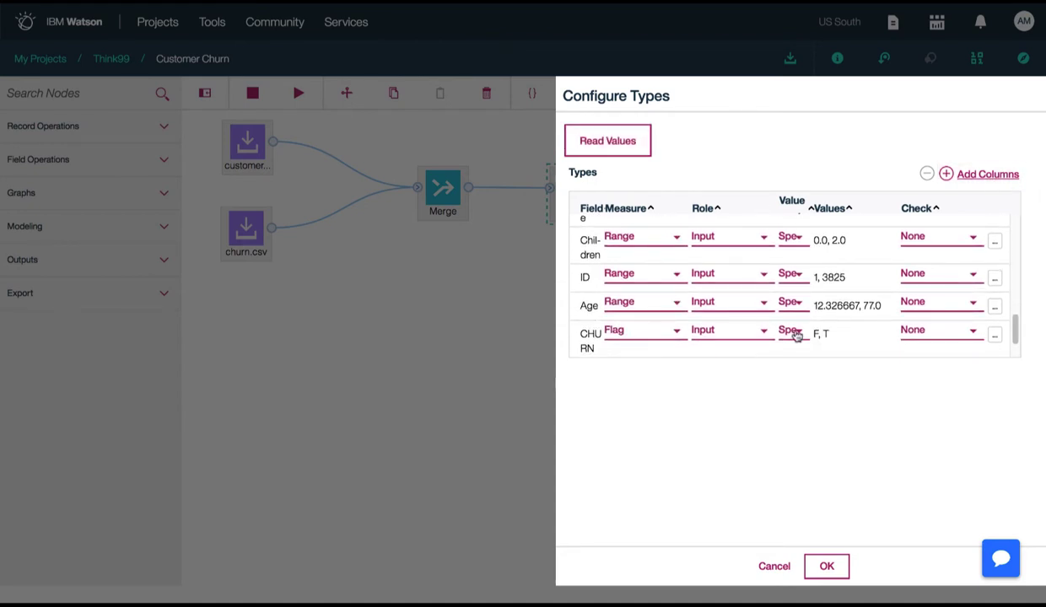
pyautogui.click(747, 333)
pyautogui.click(747, 411)
# Set the role of the ID field to Record ID and save the Type node's settings
pyautogui.scroll(-1, 647, 315)
pyautogui.click(646, 256)
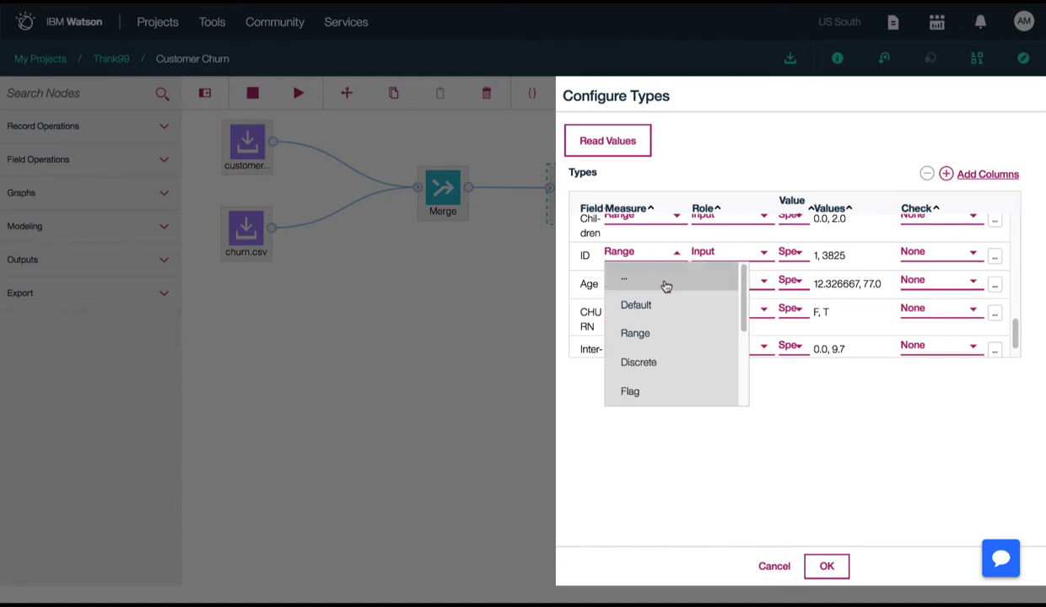
pyautogui.click(645, 251)
pyautogui.click(746, 256)
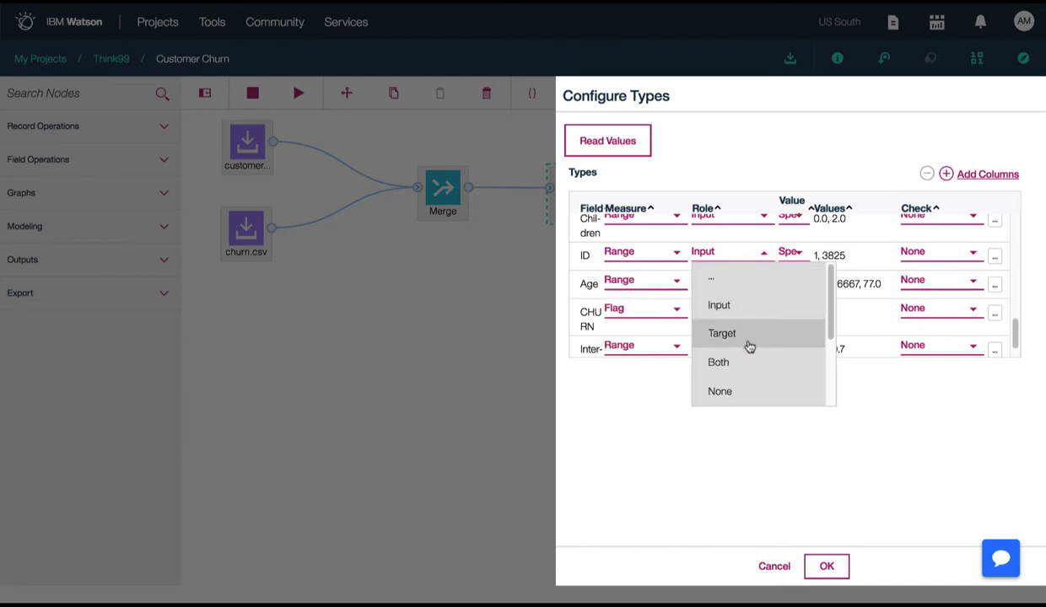
pyautogui.scroll(-3, 749, 354)
pyautogui.click(753, 391)
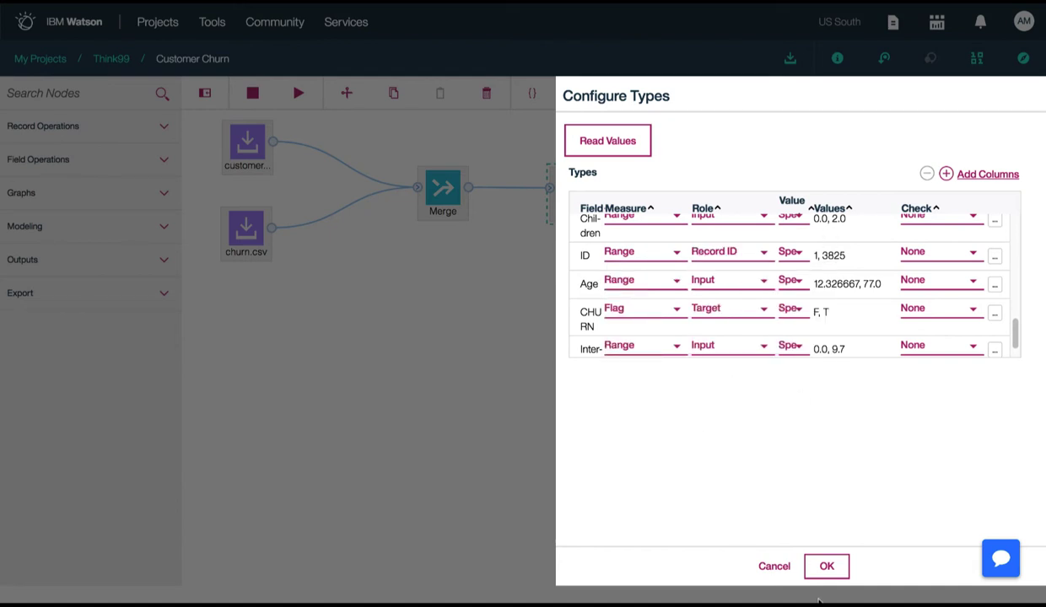
pyautogui.click(826, 566)
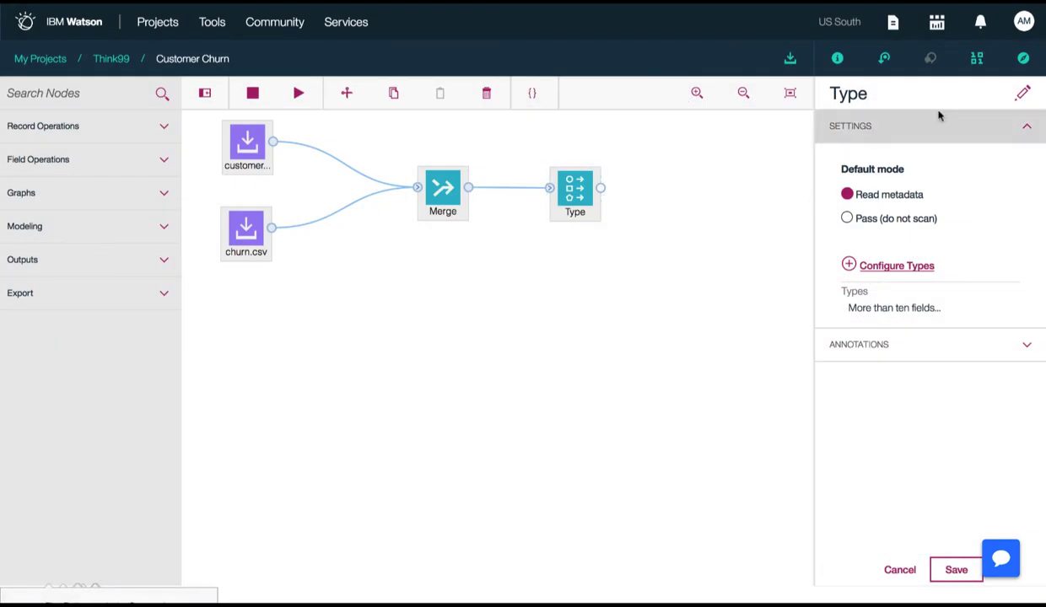
pyautogui.click(955, 570)
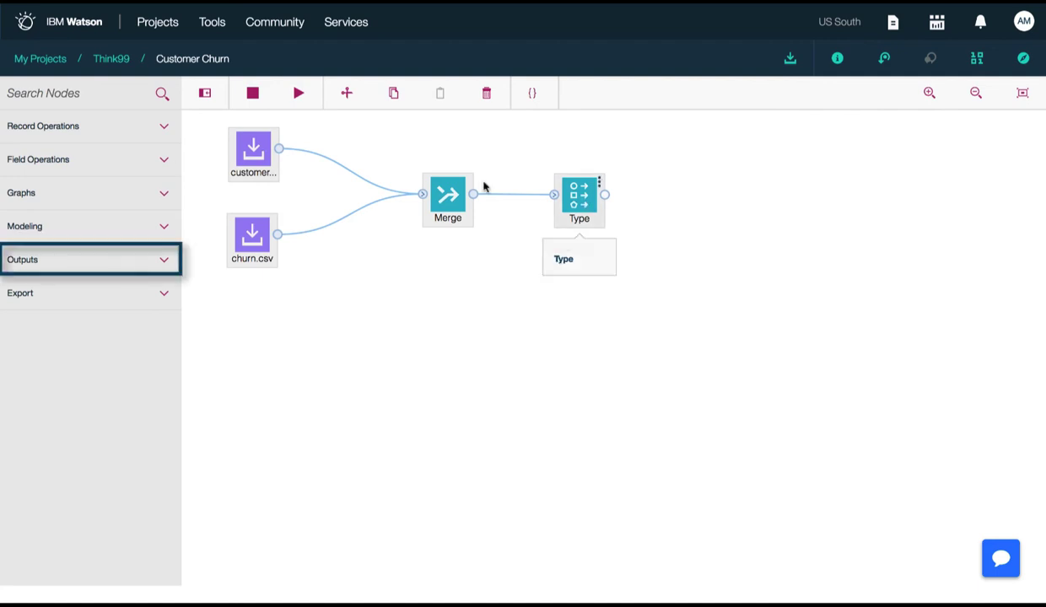
# Add a C5.0 modeling node beyond the Type node and connect the Type node to it
pyautogui.click(63, 225)
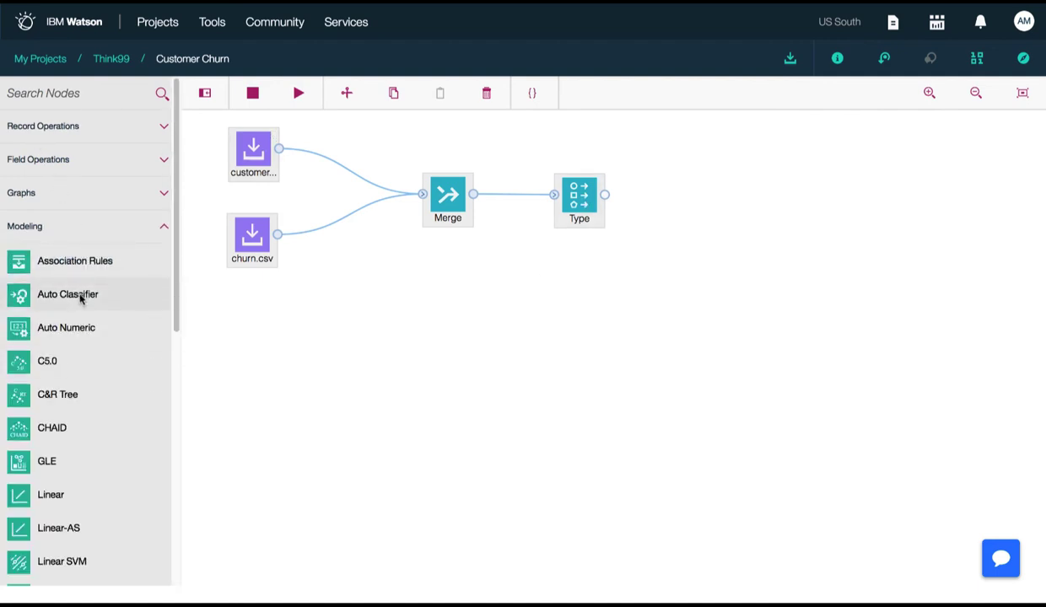
pyautogui.moveTo(76, 364); pyautogui.dragTo(373, 337)
pyautogui.moveTo(662, 271); pyautogui.dragTo(741, 201)
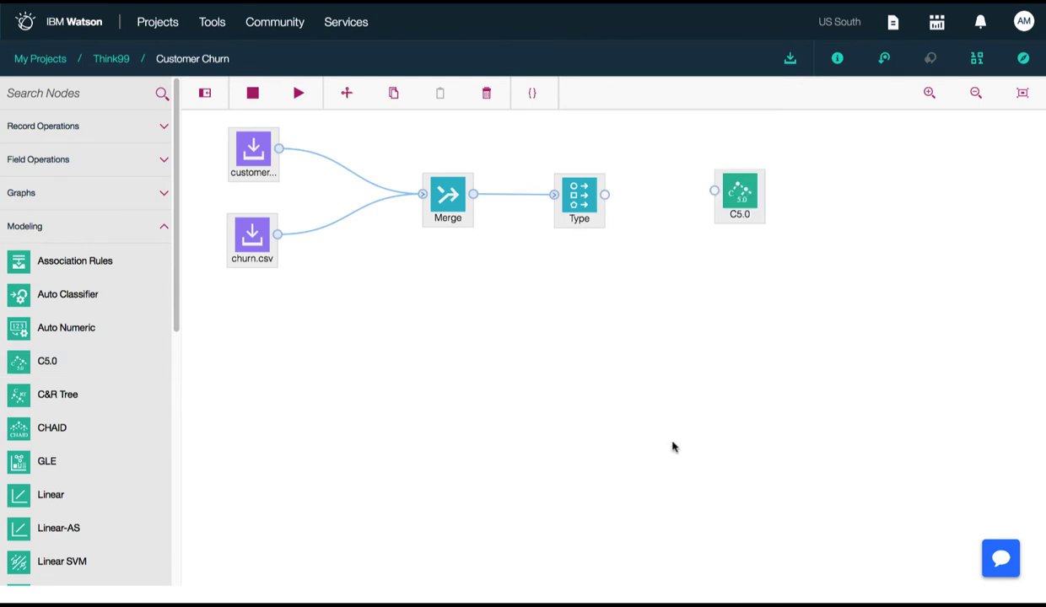
pyautogui.moveTo(610, 200); pyautogui.dragTo(710, 192)
pyautogui.click(733, 195)
# Open the C5.0 node's settings, enable custom field roles and set the target to CHURN
pyautogui.rightClick(726, 209)
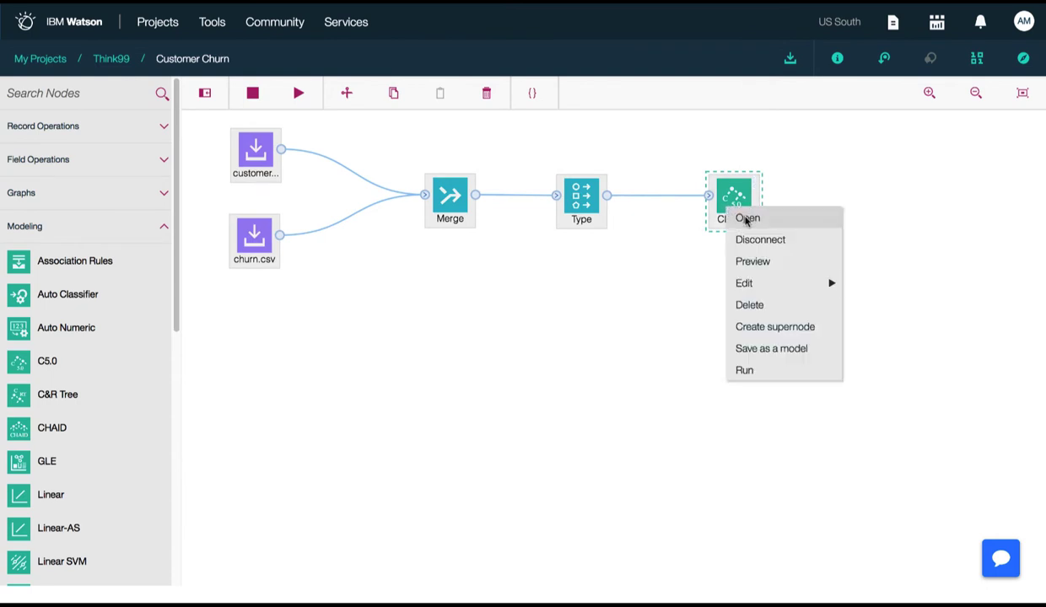
pyautogui.click(746, 218)
pyautogui.click(903, 135)
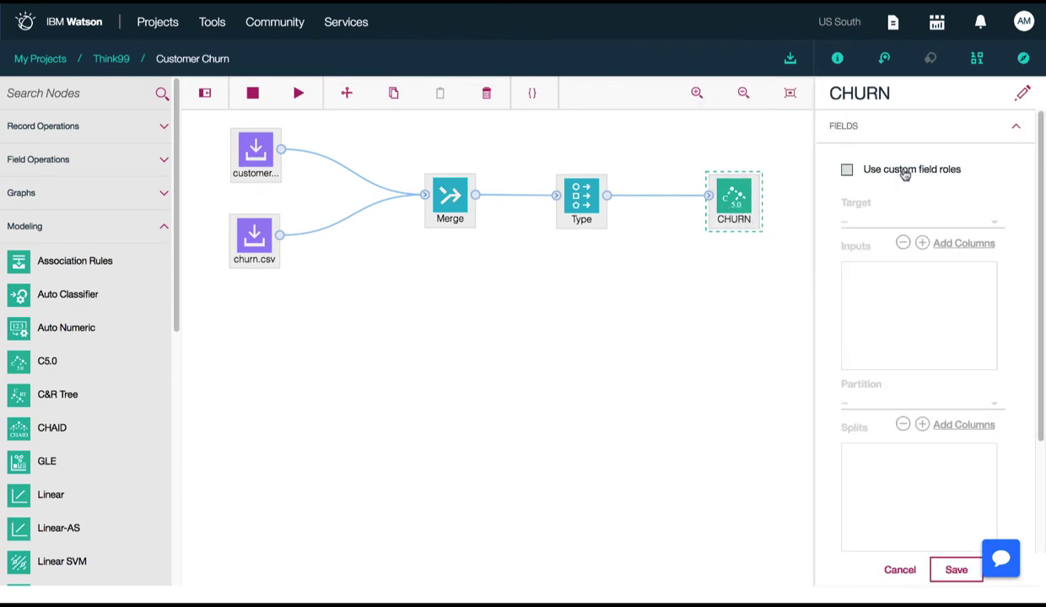
pyautogui.click(904, 171)
pyautogui.click(918, 223)
pyautogui.scroll(-3, 925, 295)
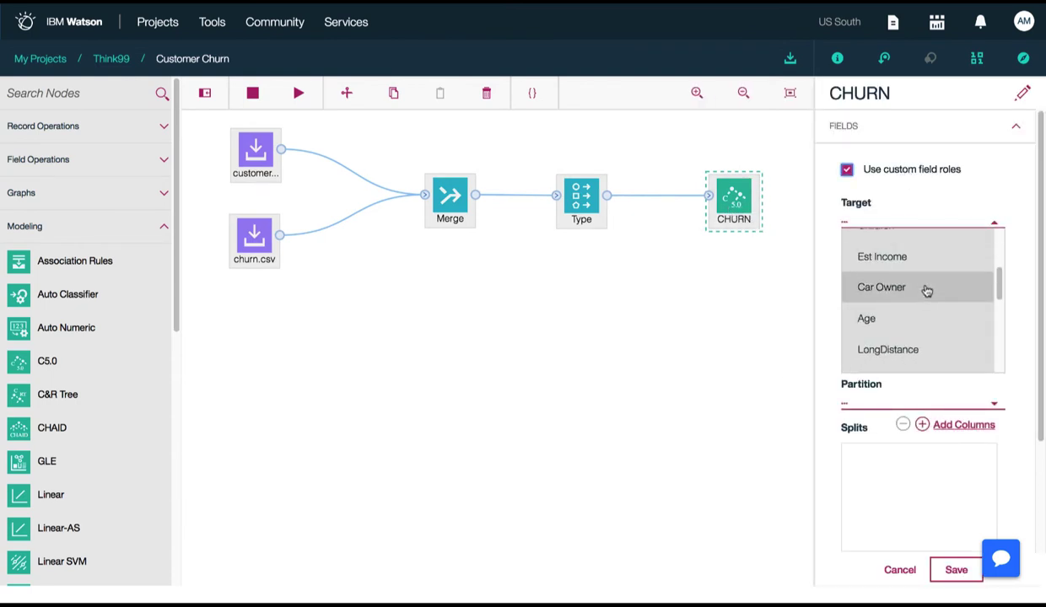
pyautogui.scroll(-5, 926, 295)
pyautogui.click(924, 358)
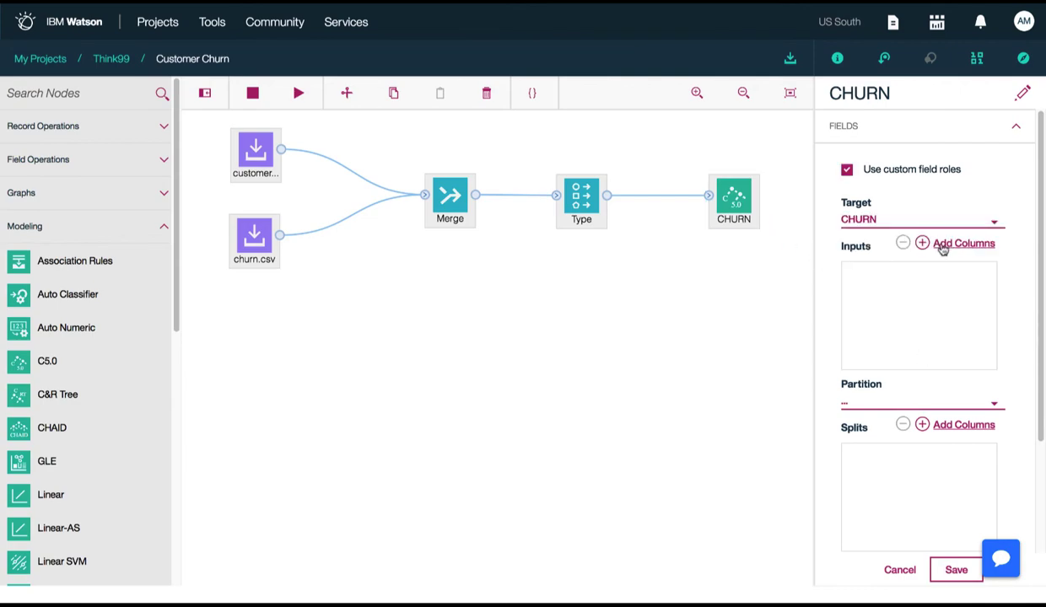
# Add Gender, Status, Est Income, Age and RatePlan as the C5.0 node's inputs and save its settings
pyautogui.click(961, 243)
pyautogui.click(580, 207)
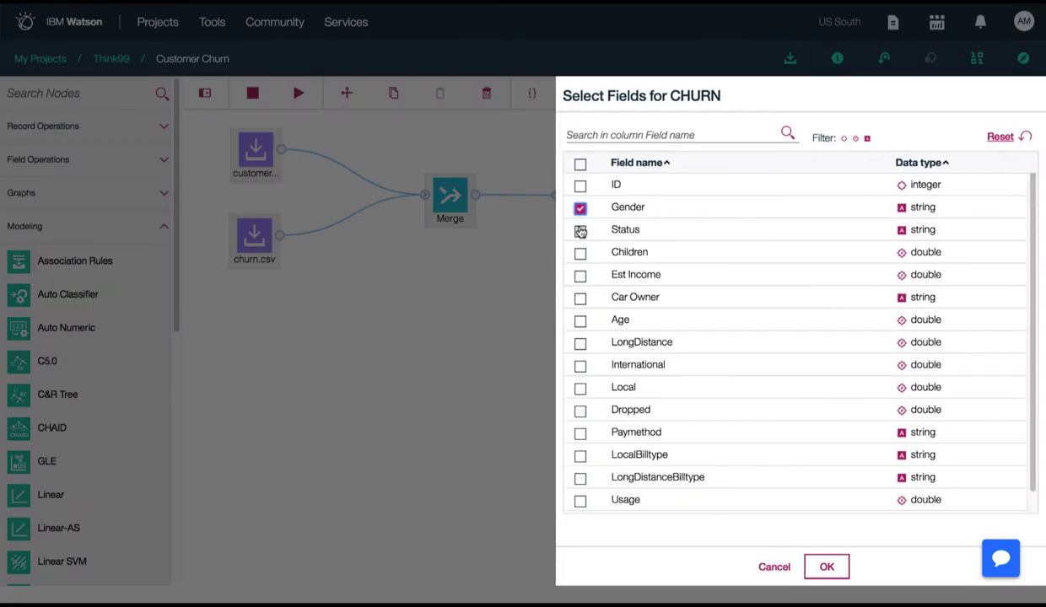
pyautogui.click(581, 230)
pyautogui.click(580, 275)
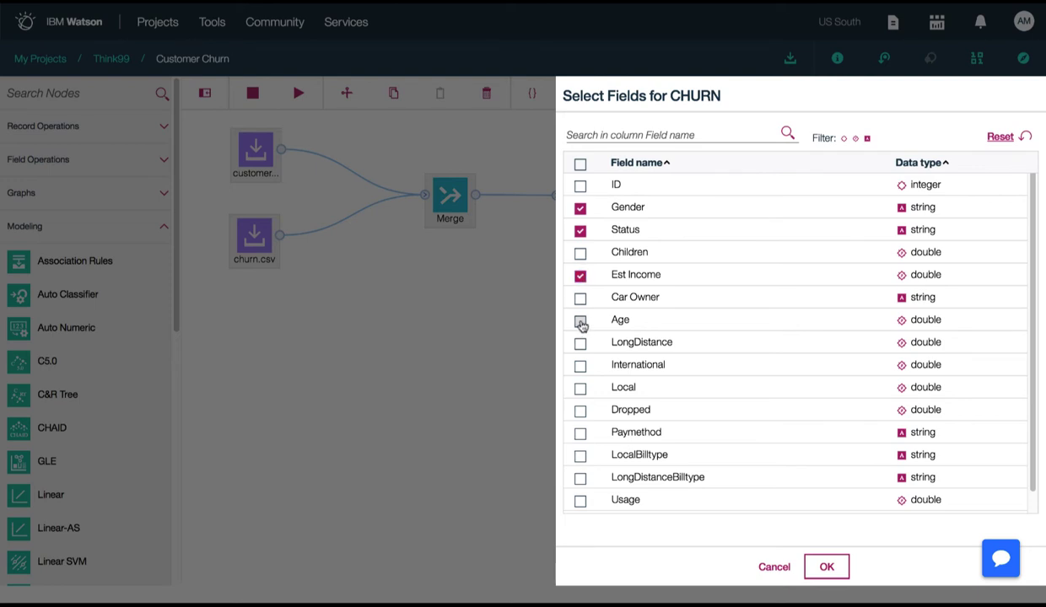
pyautogui.click(580, 321)
pyautogui.scroll(-1, 591, 479)
pyautogui.click(580, 505)
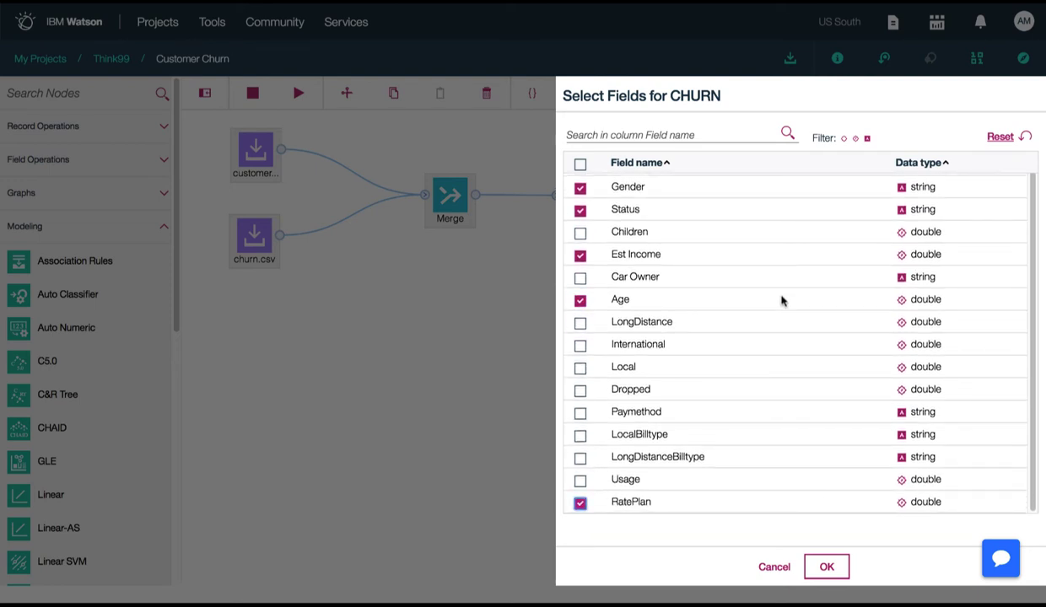
pyautogui.scroll(1, 780, 306)
pyautogui.scroll(-1, 780, 308)
pyautogui.click(826, 567)
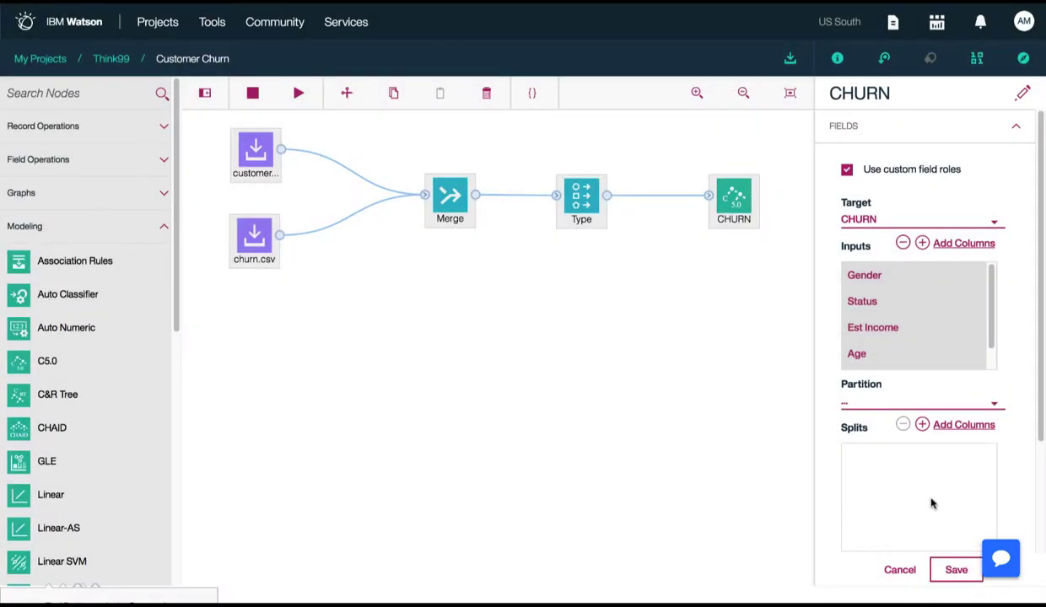
pyautogui.click(955, 569)
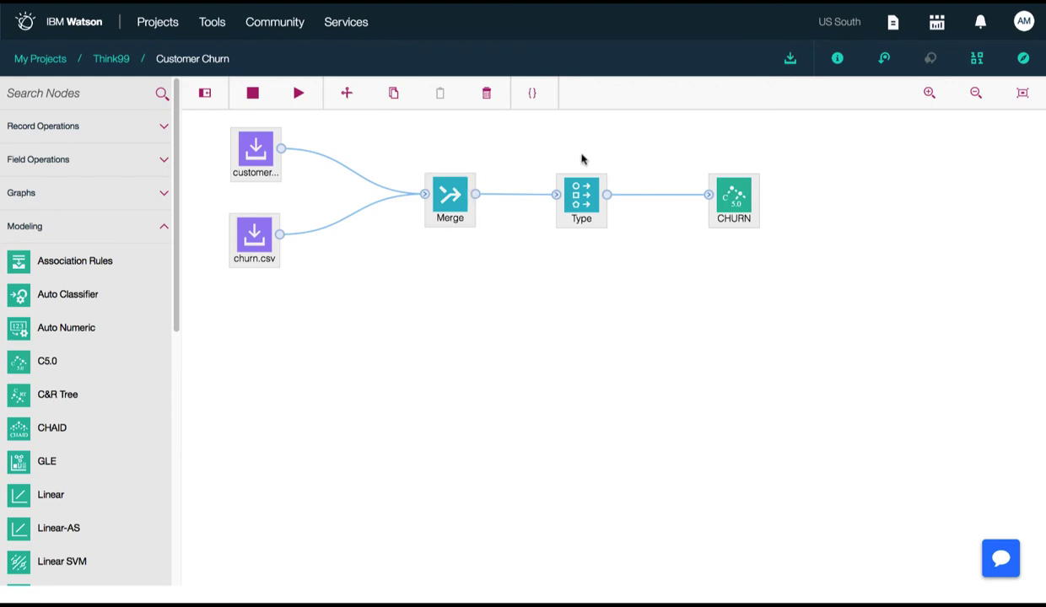
# Run the C5.0 CHURN node to train the model
pyautogui.rightClick(735, 209)
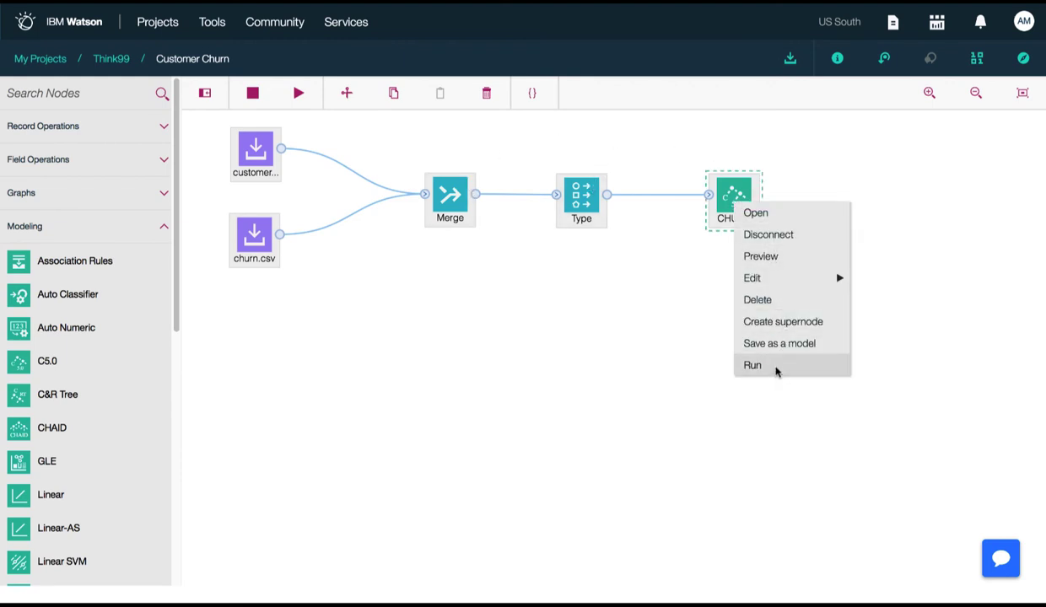
pyautogui.click(774, 367)
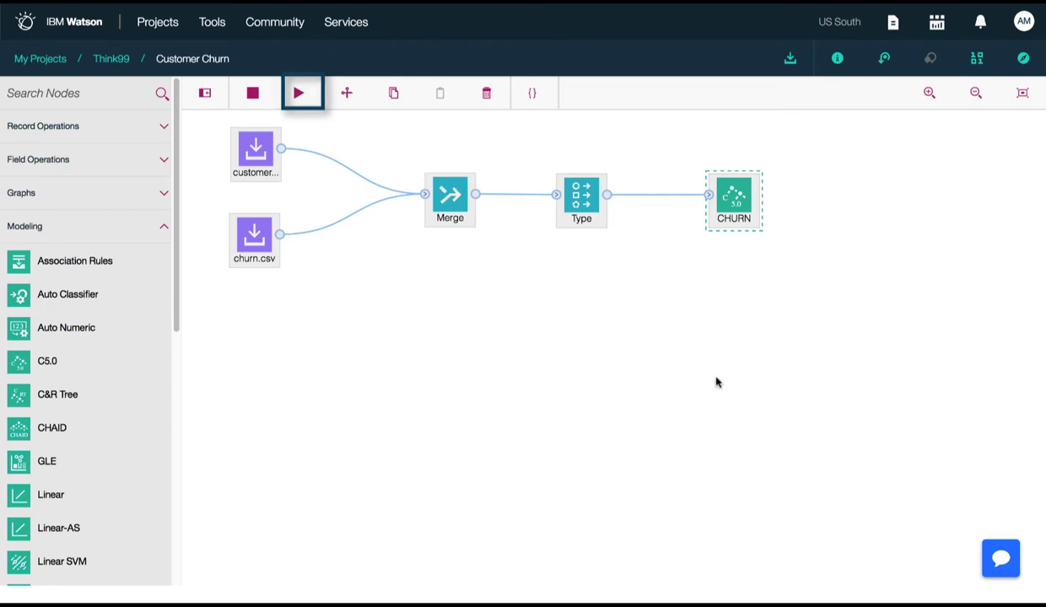
pyautogui.click(300, 95)
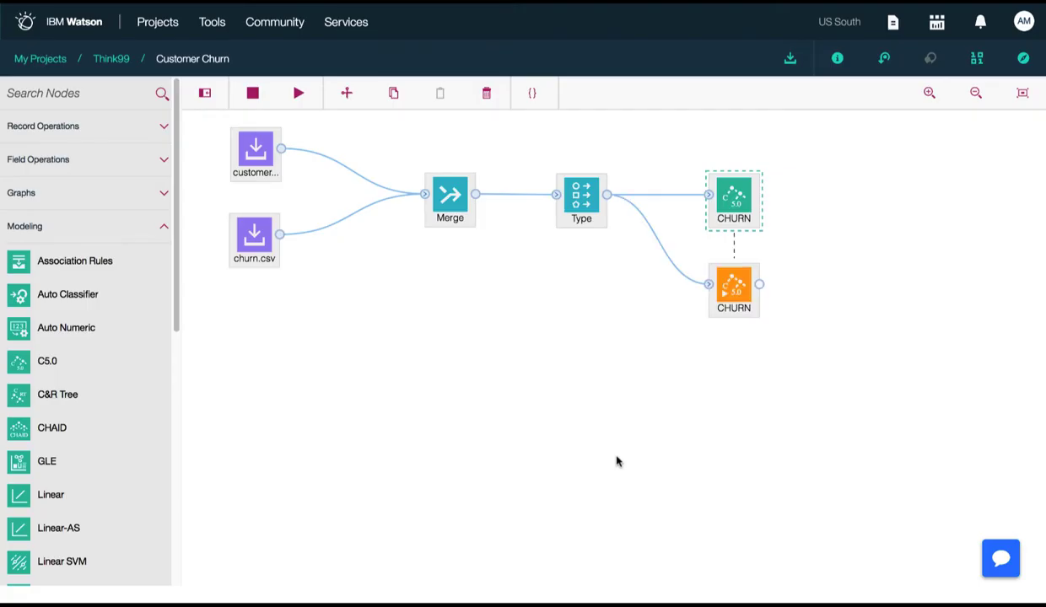
# View the trained CHURN model and review its model information, predictor importance, top decision rules and tree diagram
pyautogui.moveTo(761, 273)
pyautogui.rightClick(730, 284)
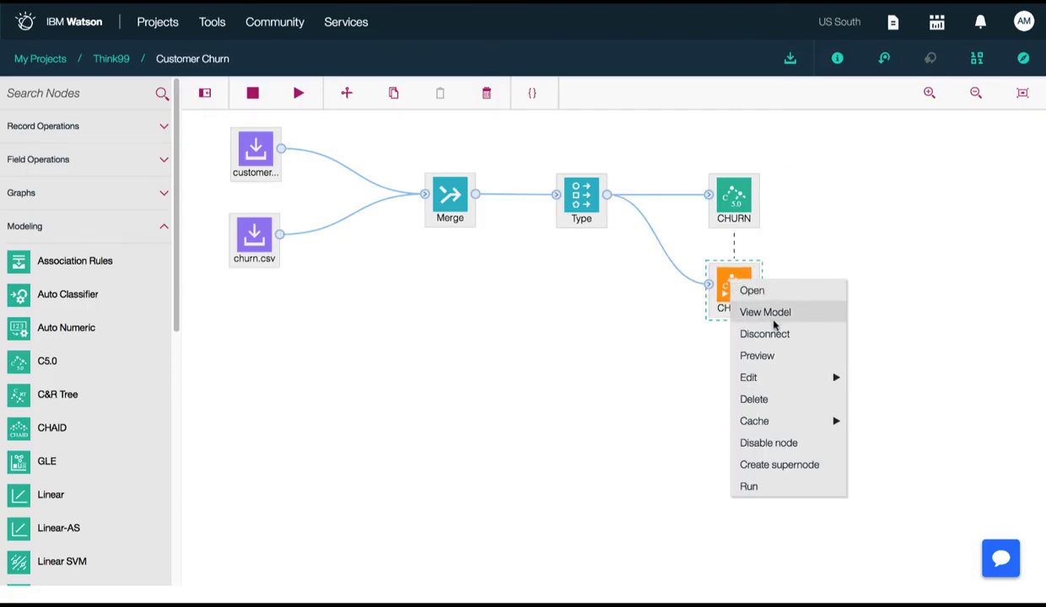
pyautogui.click(771, 313)
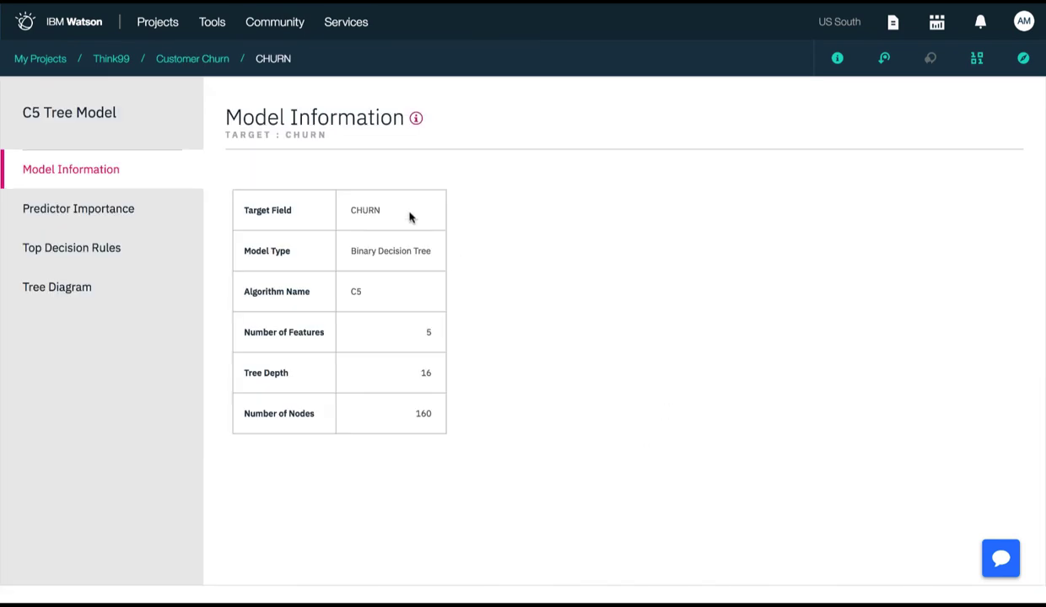
pyautogui.click(127, 209)
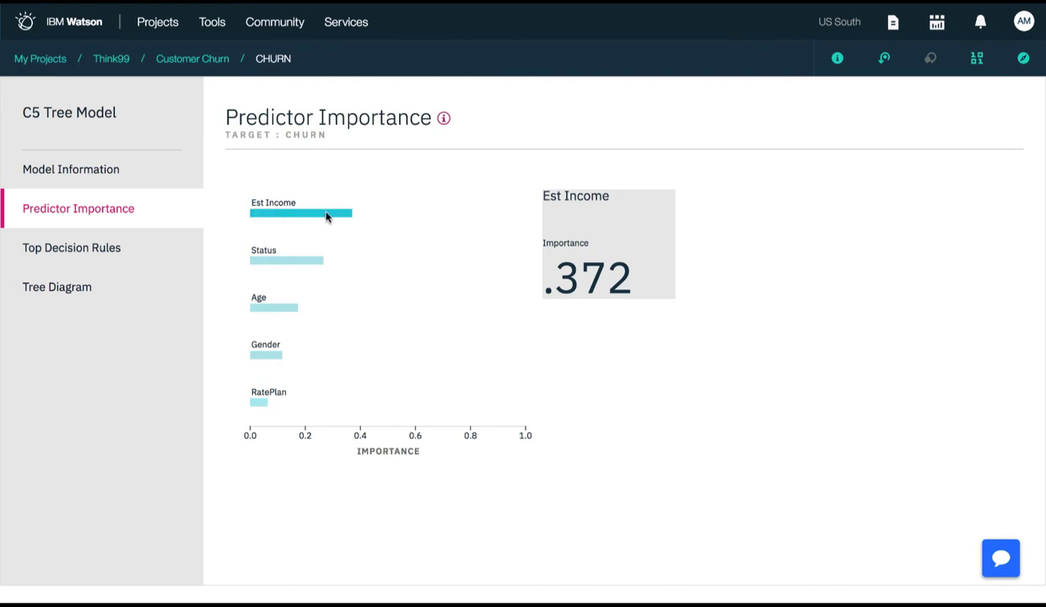
pyautogui.click(116, 249)
pyautogui.click(112, 297)
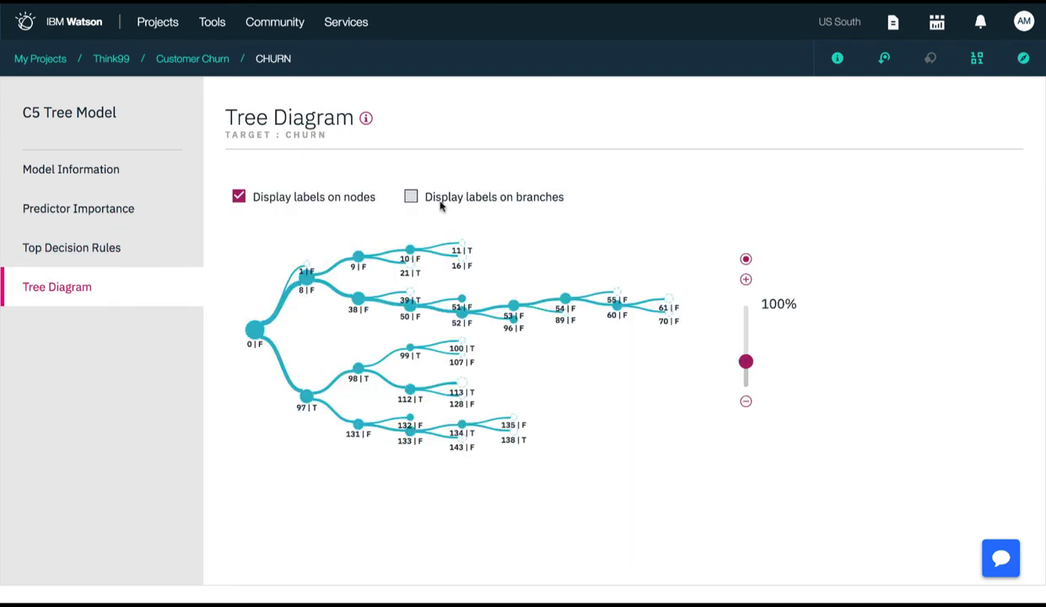
# Examine the tree diagram at 171% with labels displayed on the branches, and return to the Customer Churn flow
pyautogui.moveTo(746, 360); pyautogui.dragTo(747, 342)
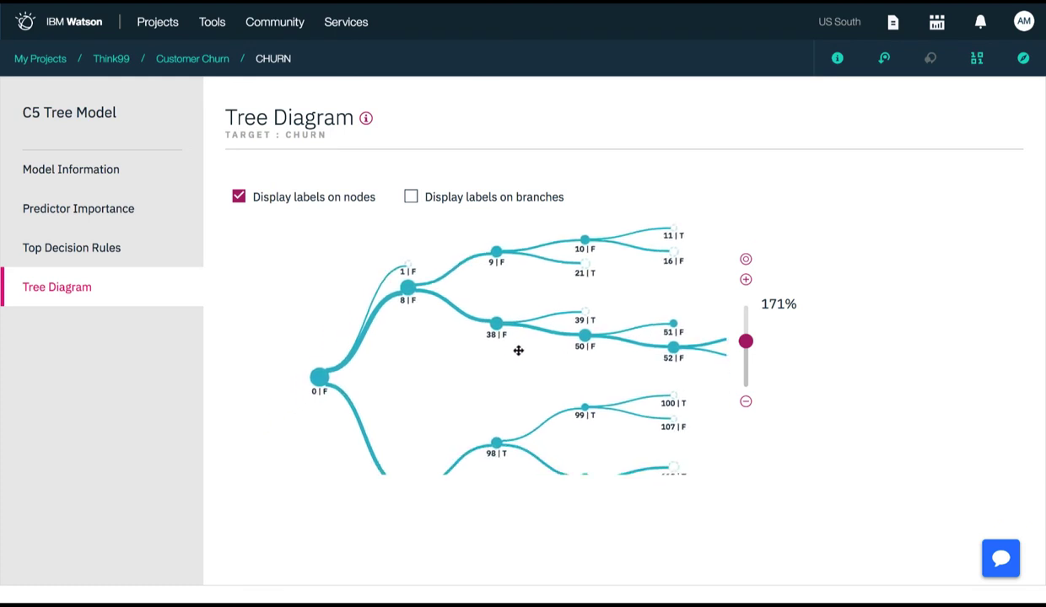
pyautogui.click(486, 199)
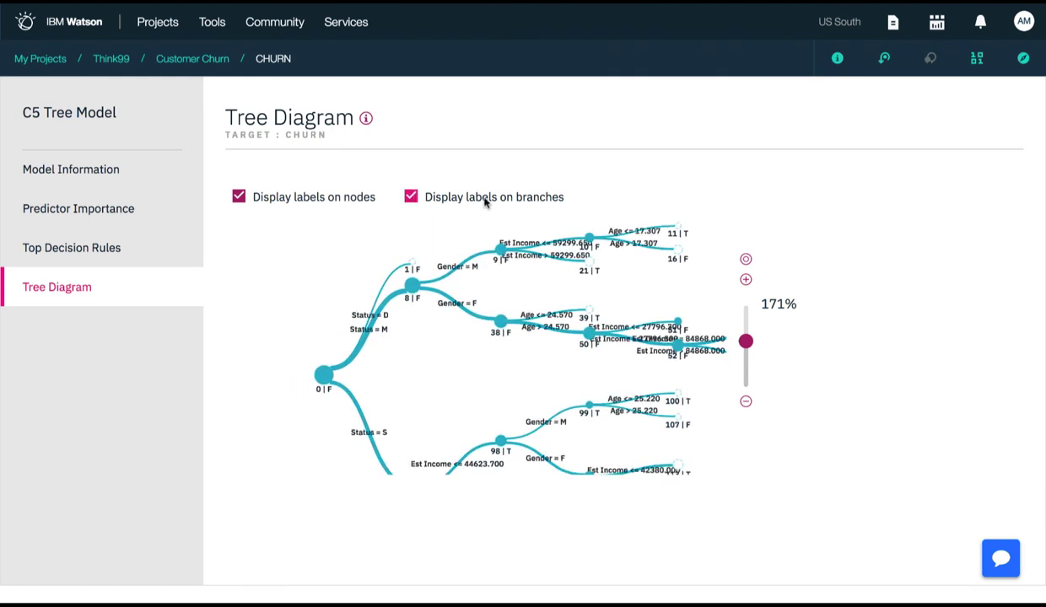
pyautogui.click(486, 199)
pyautogui.click(194, 62)
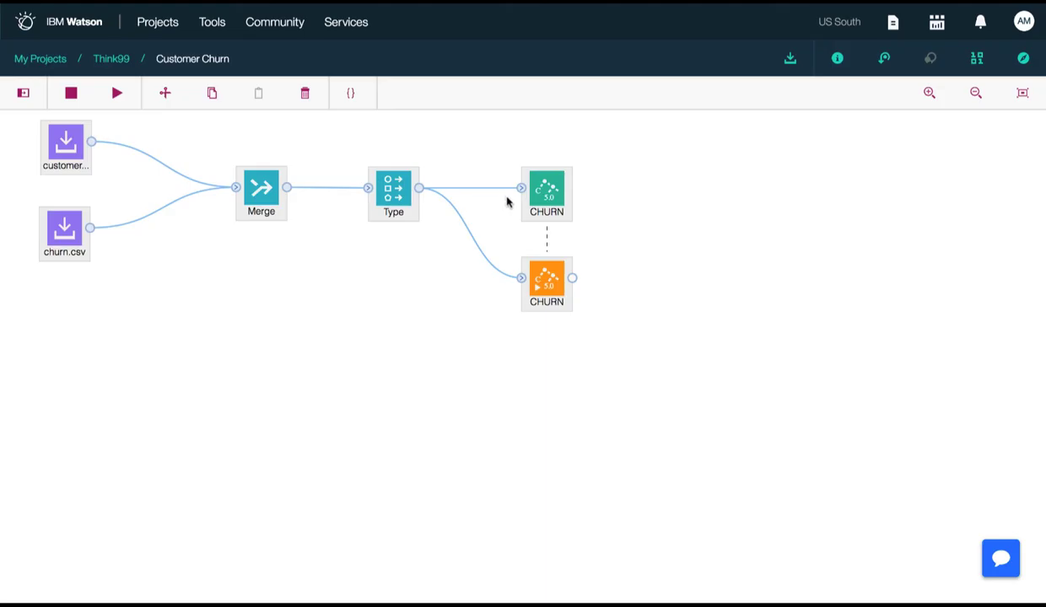
# Add a Histogram graph node below the Type node and connect the Merge node to it
pyautogui.click(23, 93)
pyautogui.click(51, 195)
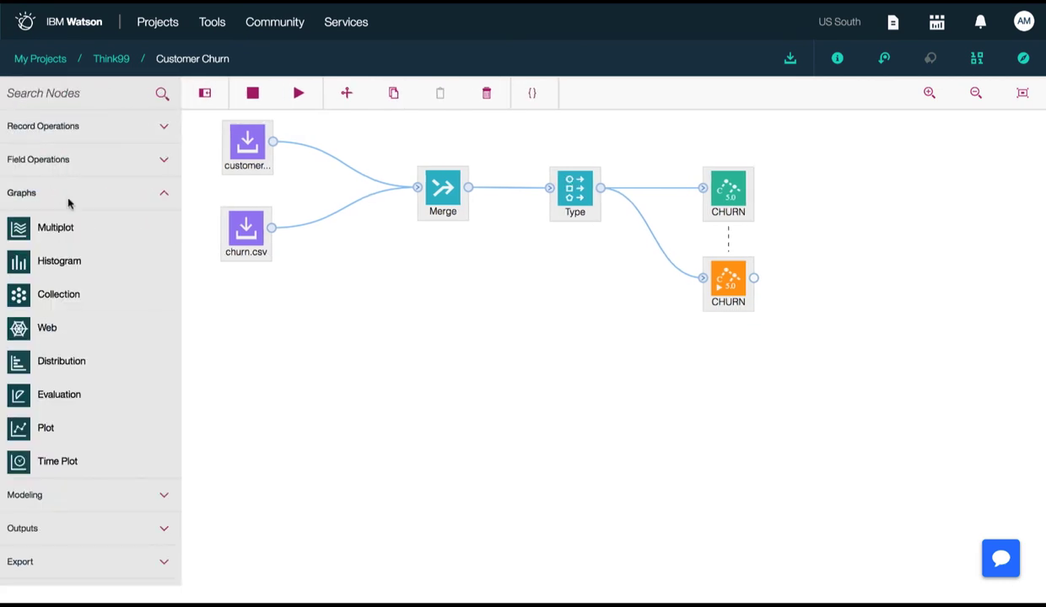
pyautogui.moveTo(96, 268); pyautogui.dragTo(548, 355)
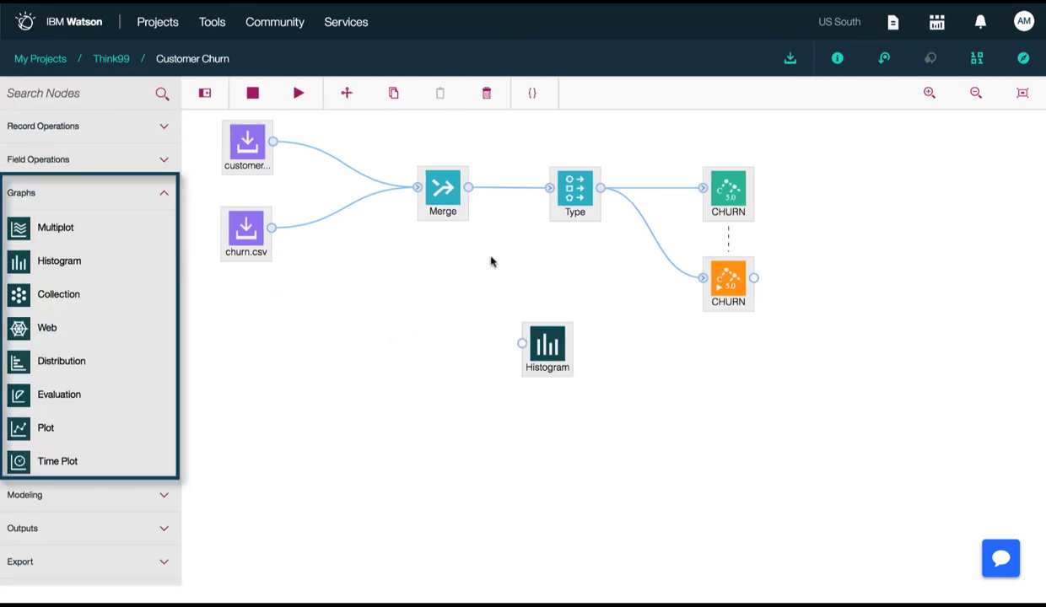
pyautogui.moveTo(468, 187); pyautogui.dragTo(524, 350)
# In the Histogram node's plot settings, set the continuous field to Est Income and the discrete color field to CHURN
pyautogui.rightClick(544, 341)
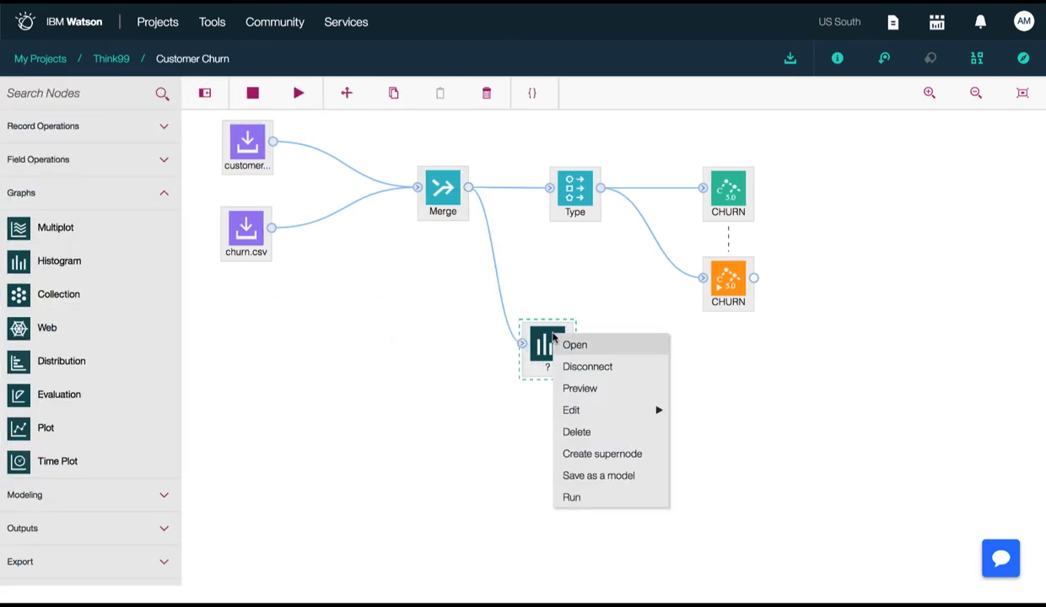
pyautogui.click(563, 343)
pyautogui.click(913, 132)
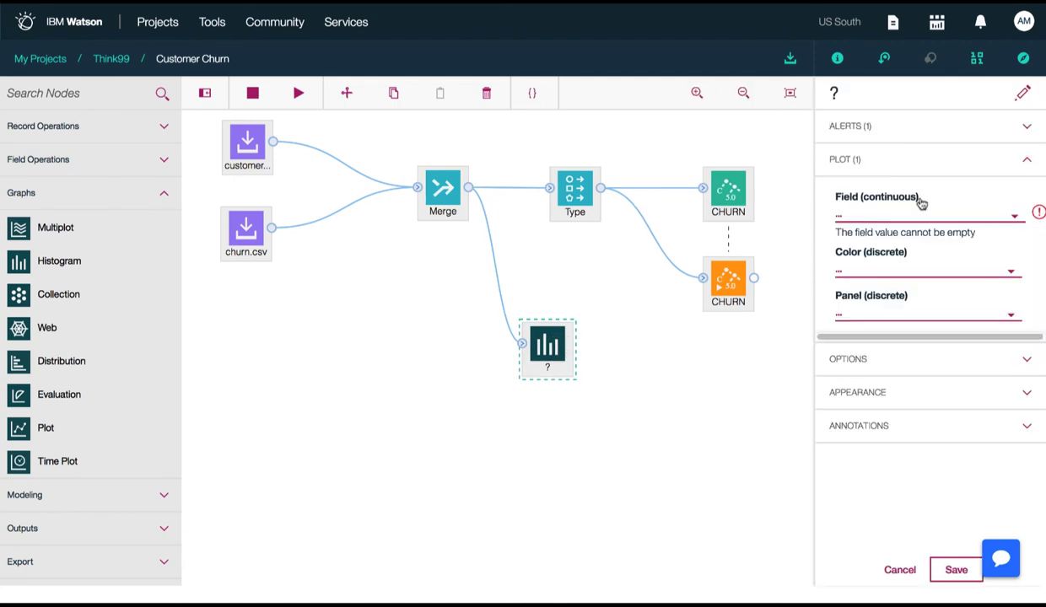
pyautogui.click(917, 209)
pyautogui.scroll(-5, 915, 304)
pyautogui.scroll(3, 919, 278)
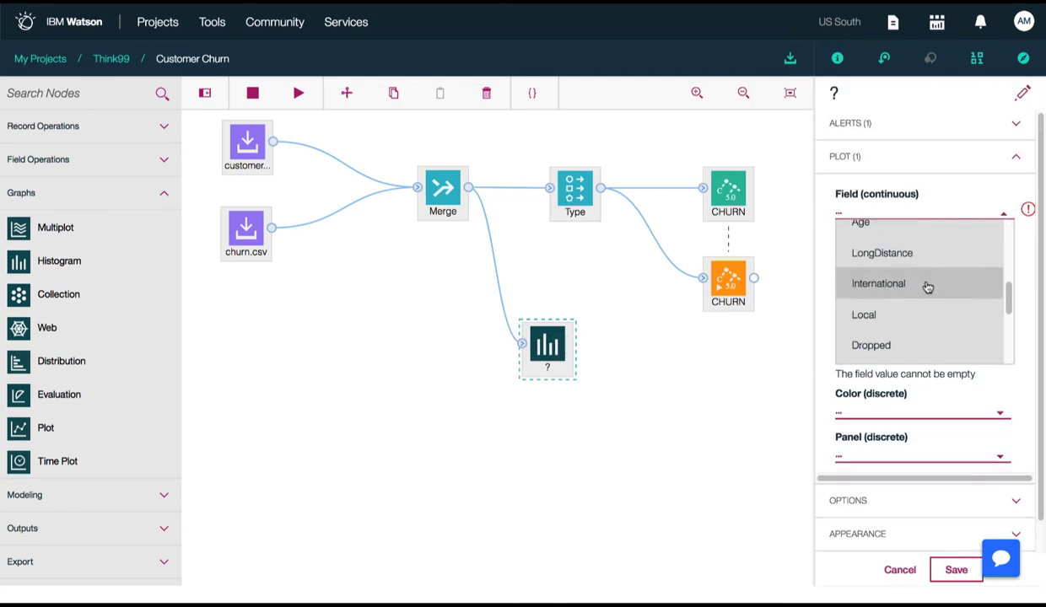
pyautogui.scroll(2, 924, 287)
pyautogui.click(910, 236)
pyautogui.click(921, 262)
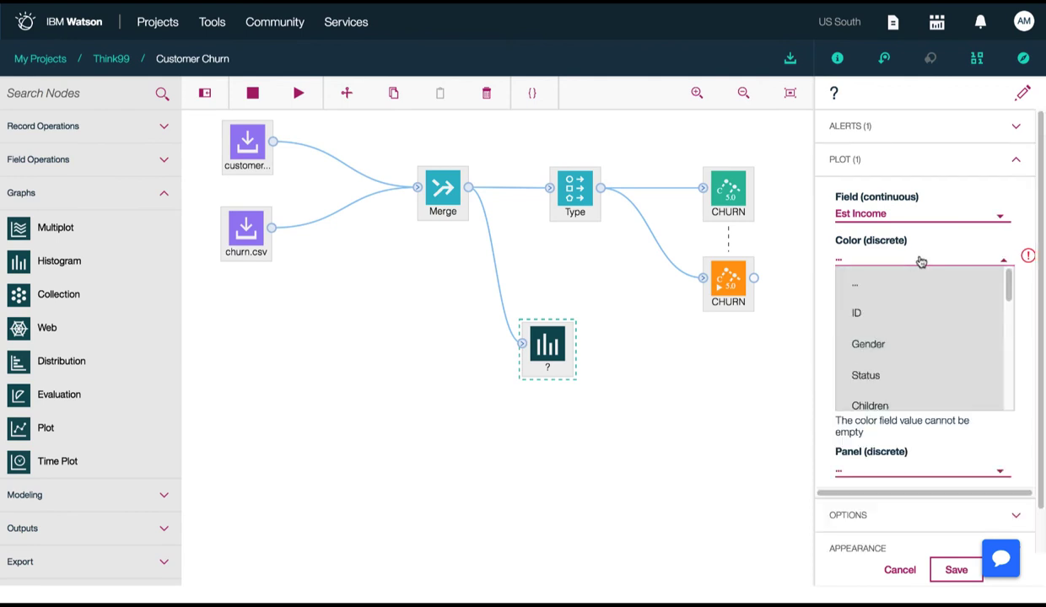
pyautogui.scroll(-10, 915, 350)
pyautogui.click(901, 350)
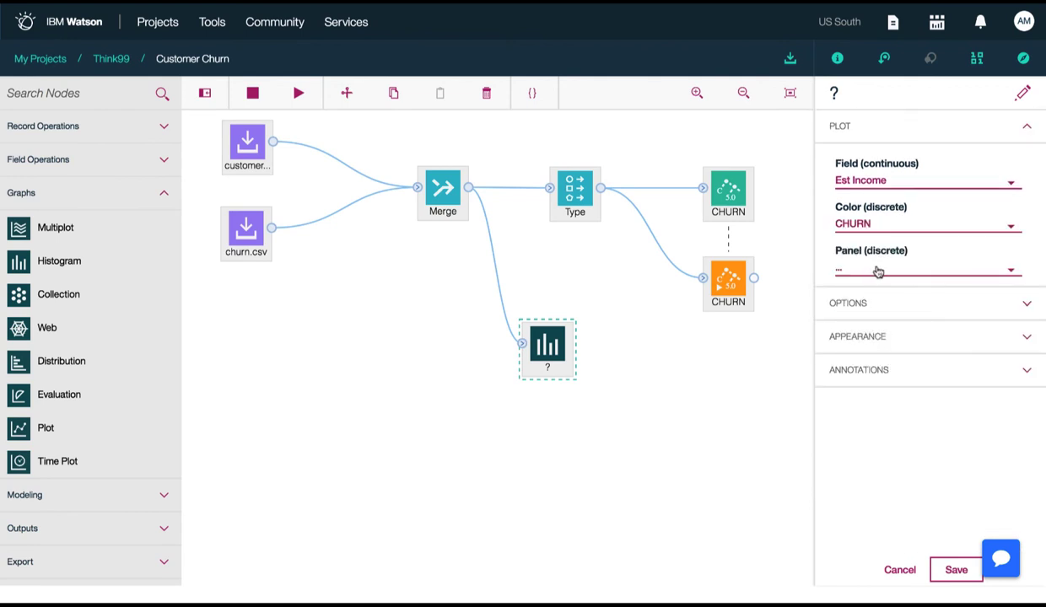
# Rename the Histogram node to IncomeChurn and save its settings
pyautogui.click(915, 99)
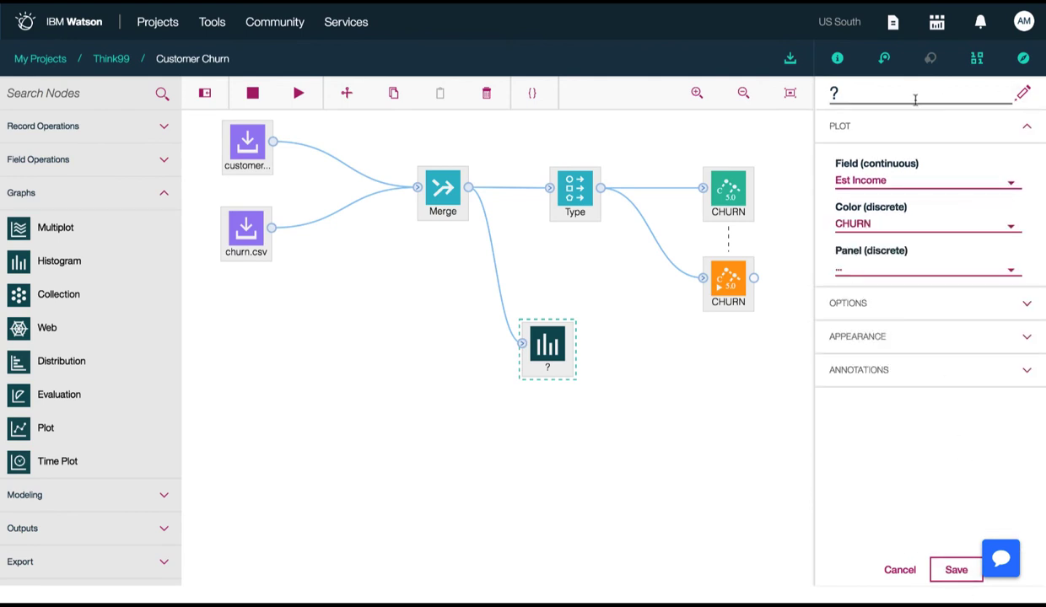
pyautogui.write('INc')
pyautogui.write('comeChurn')
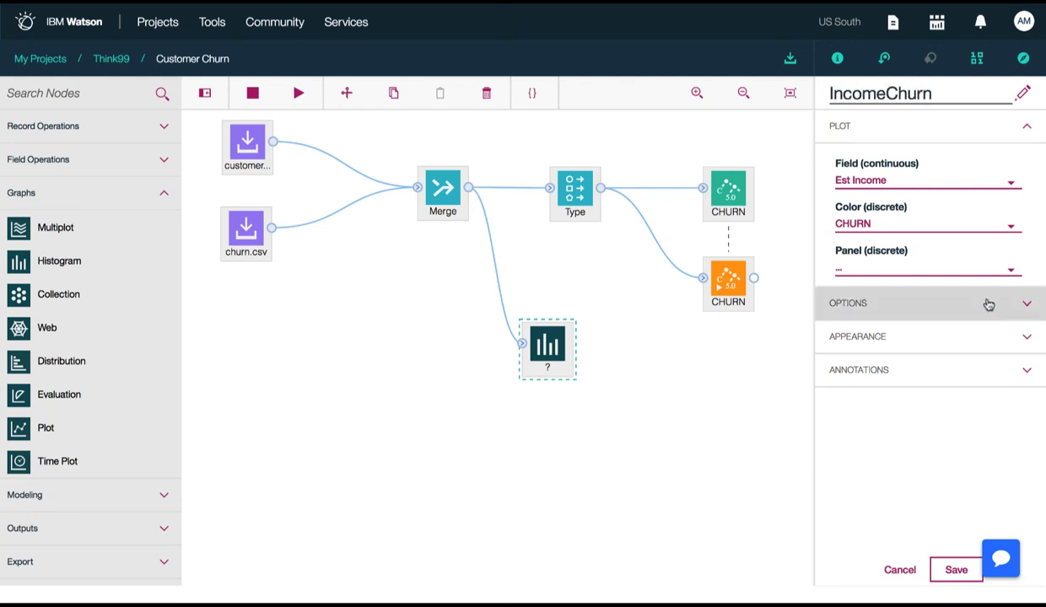
pyautogui.click(956, 570)
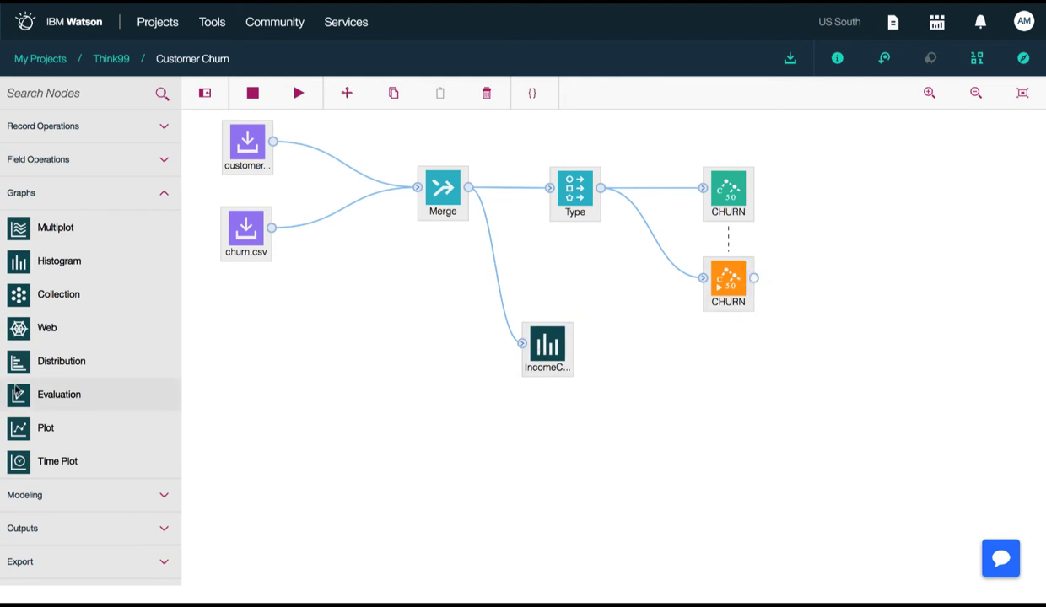
# Add a Table output node to the canvas beside the trained CHURN model
pyautogui.click(164, 195)
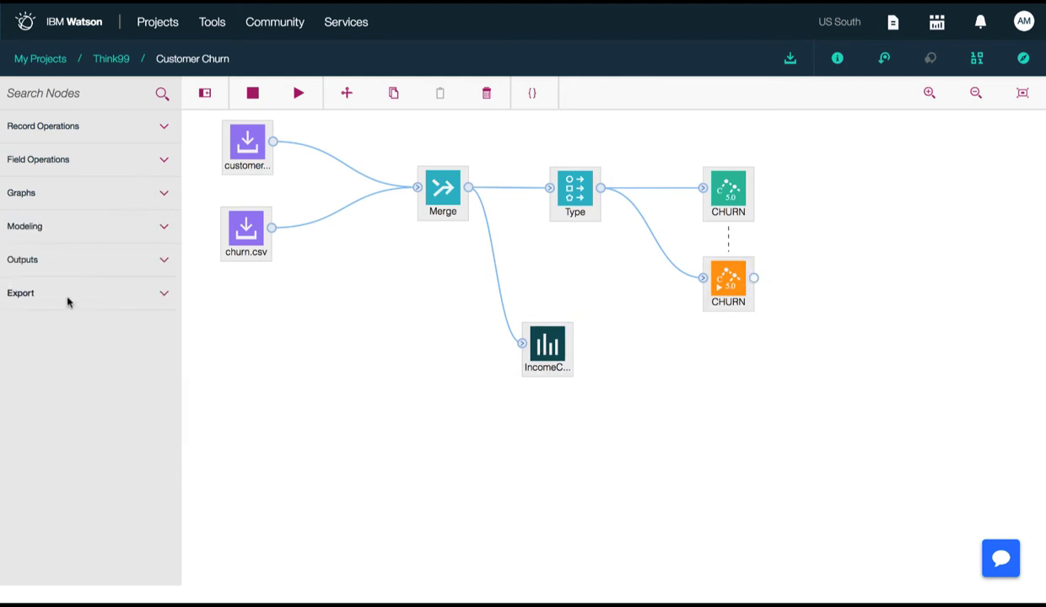
pyautogui.click(88, 270)
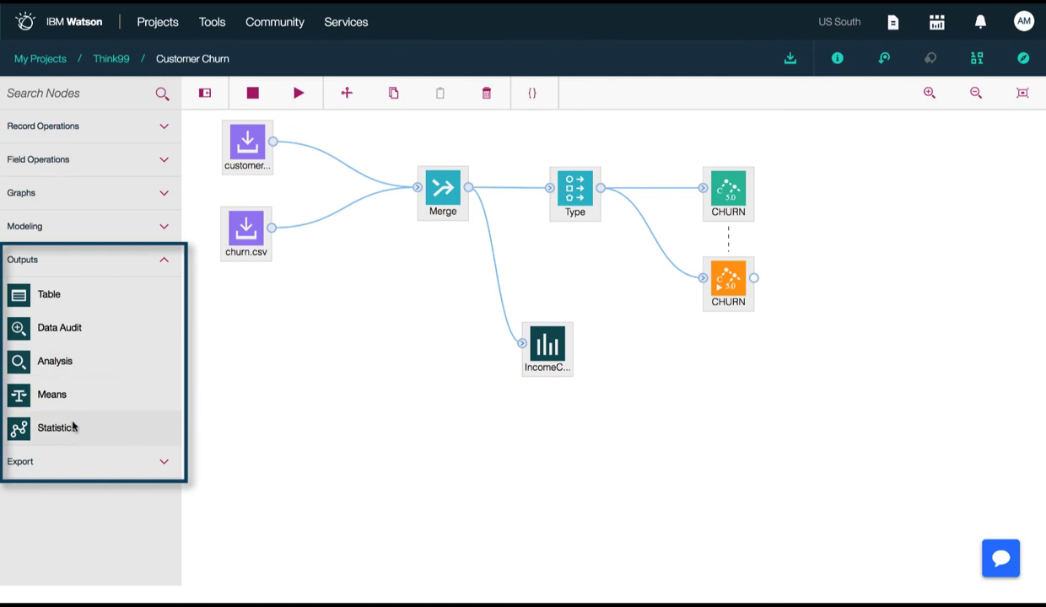
pyautogui.moveTo(51, 294); pyautogui.dragTo(866, 288)
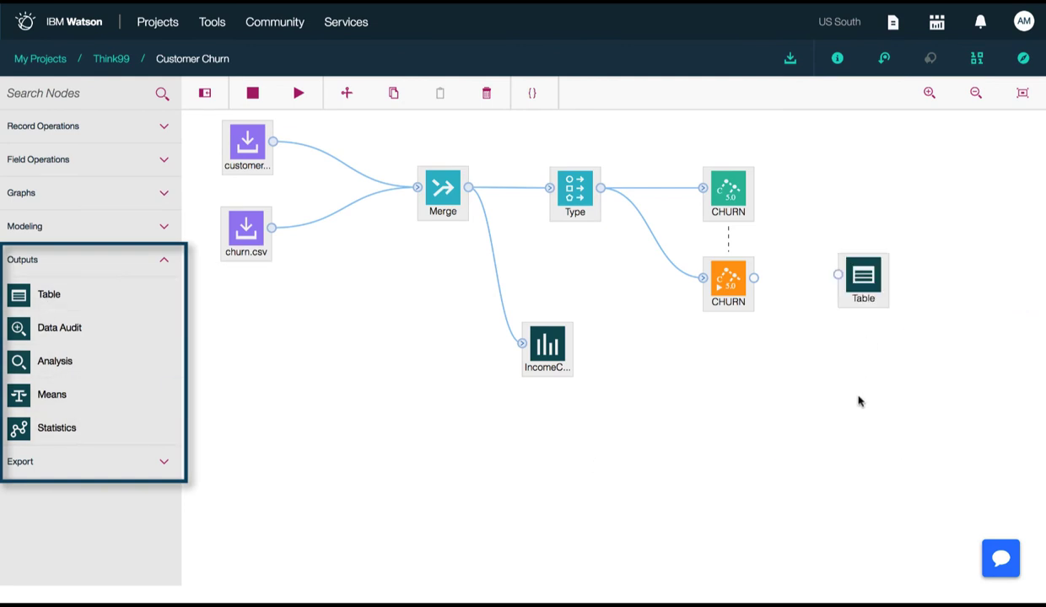
# Add a Data Export node below the Table node and connect the trained CHURN model to both nodes
pyautogui.click(71, 256)
pyautogui.click(90, 297)
pyautogui.moveTo(87, 331); pyautogui.dragTo(854, 400)
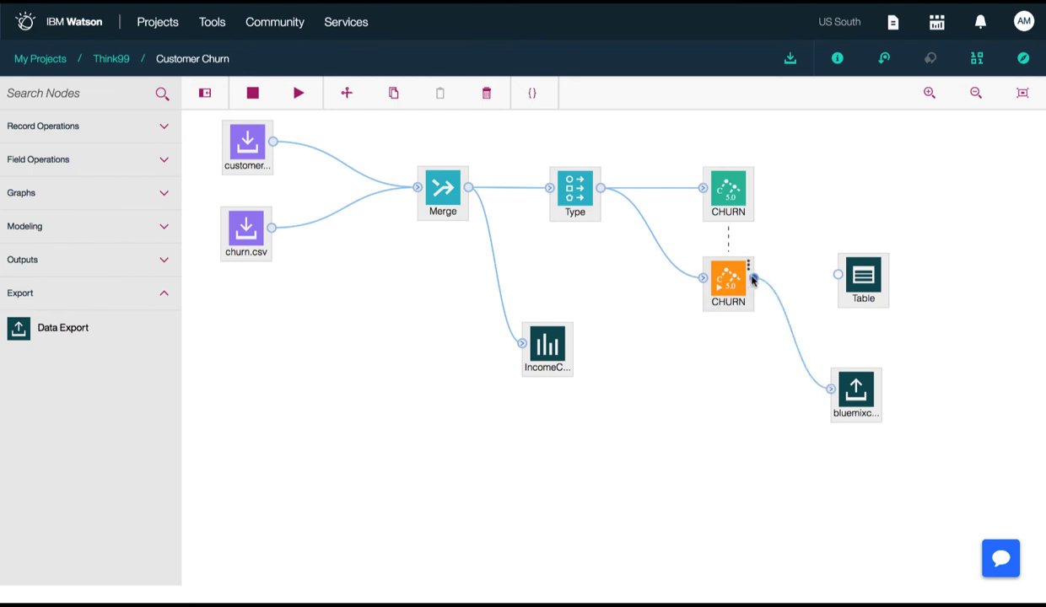
pyautogui.moveTo(753, 277); pyautogui.dragTo(836, 275)
# Open the Data Export node's settings and rename the node to COS
pyautogui.rightClick(861, 394)
pyautogui.click(880, 404)
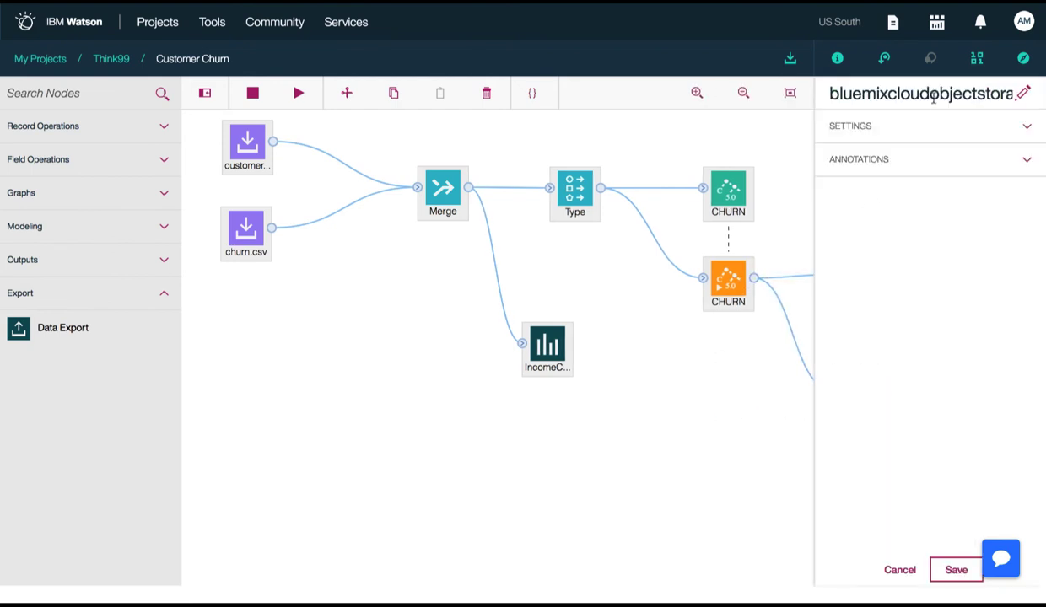
pyautogui.click(1023, 93)
pyautogui.write('cos')
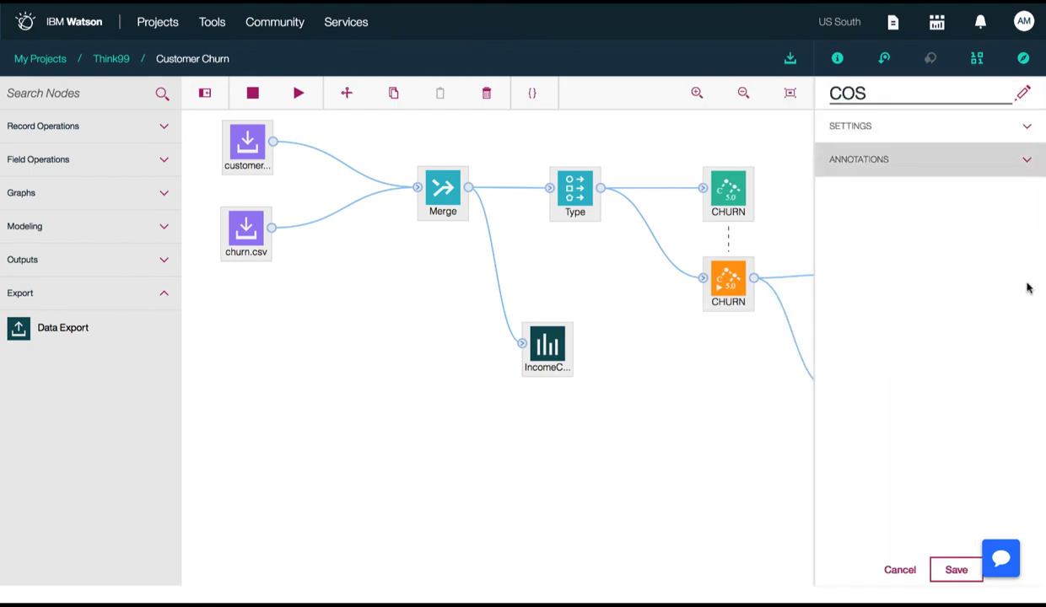
# Save the COS export node's settings and run the Customer Churn flow
pyautogui.press('Return')
pyautogui.click(957, 571)
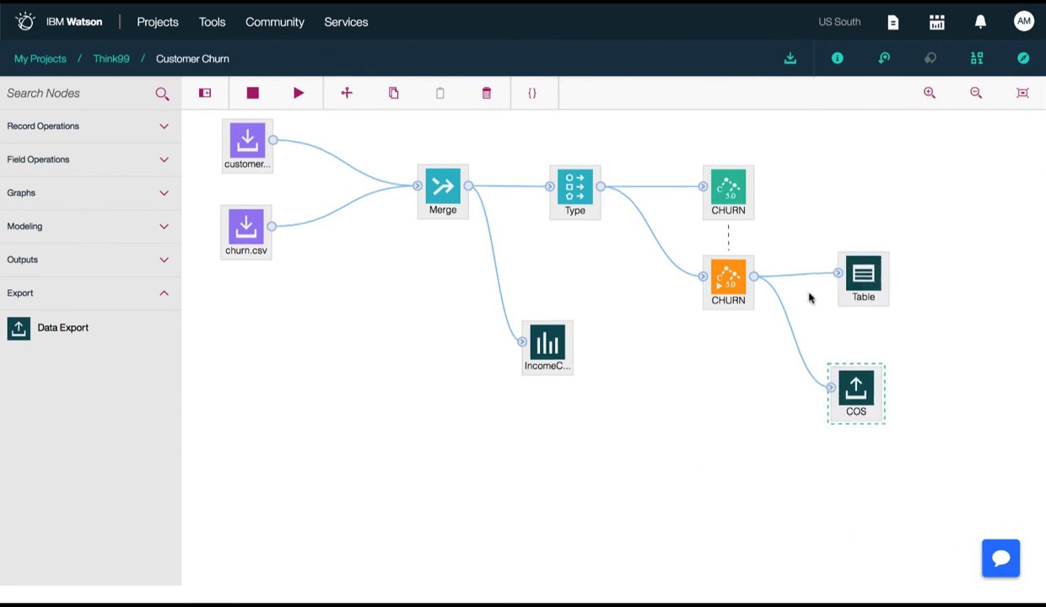
pyautogui.rightClick(873, 265)
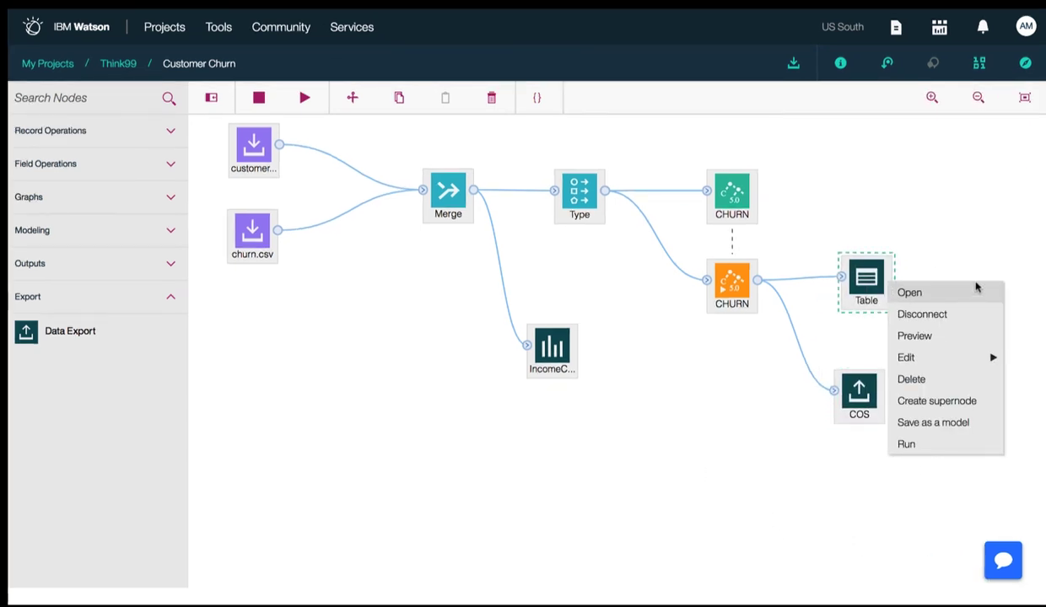
pyautogui.click(953, 180)
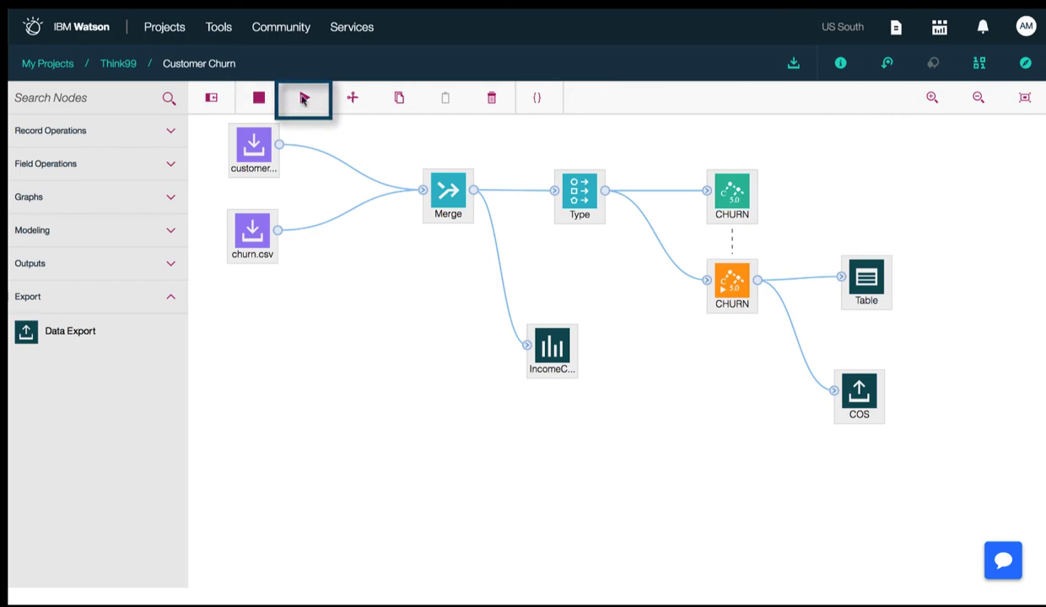
pyautogui.click(306, 99)
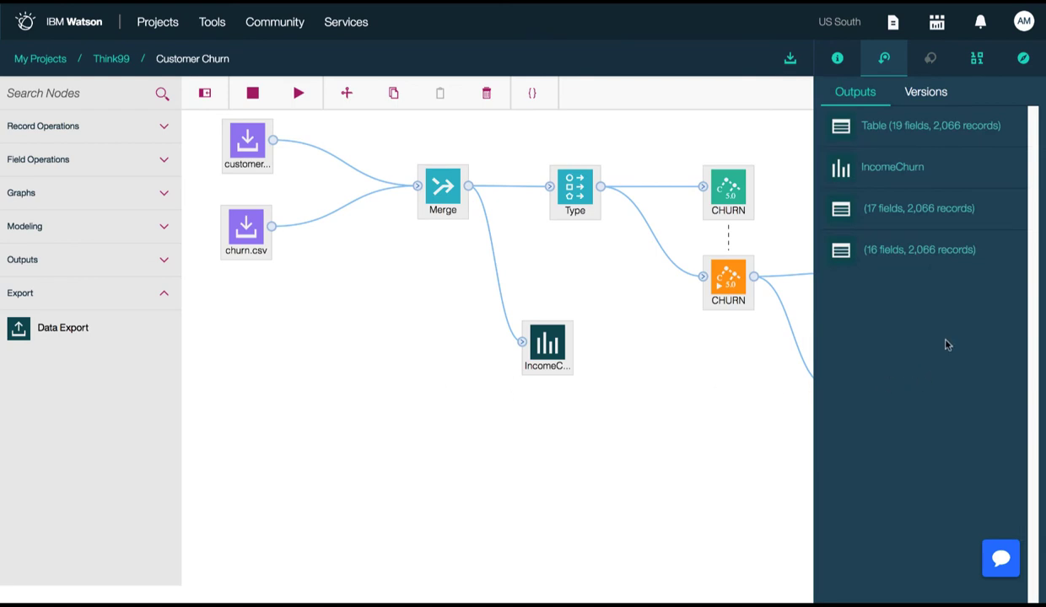
# Save the current state of the Customer Churn flow as a new version
pyautogui.click(925, 93)
pyautogui.click(928, 138)
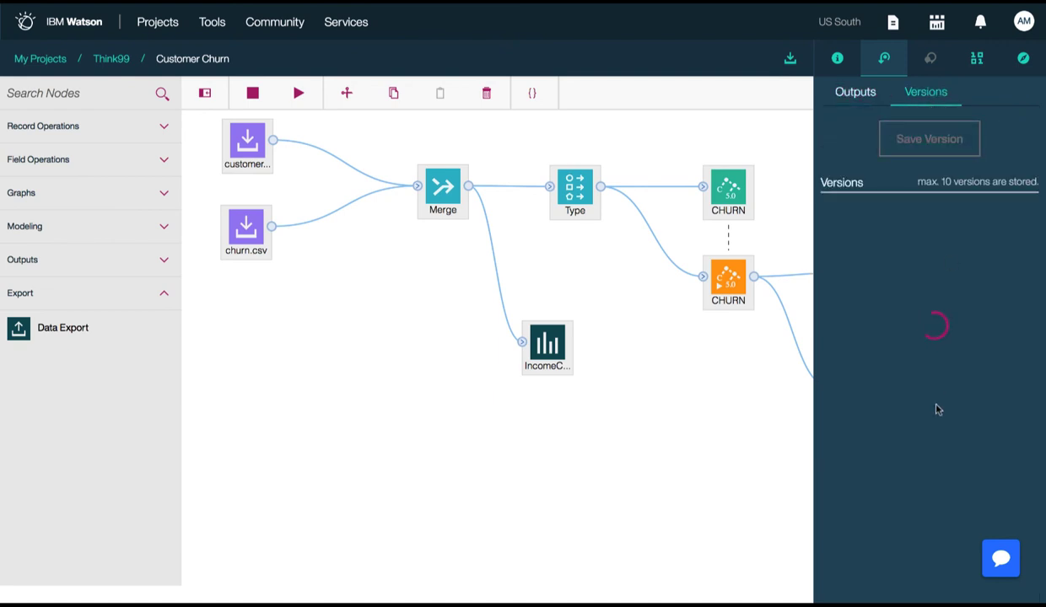
# Examine the IncomeChurn histogram among the flow's outputs, and go back through the flow to the Think99 project
pyautogui.click(856, 94)
pyautogui.click(902, 167)
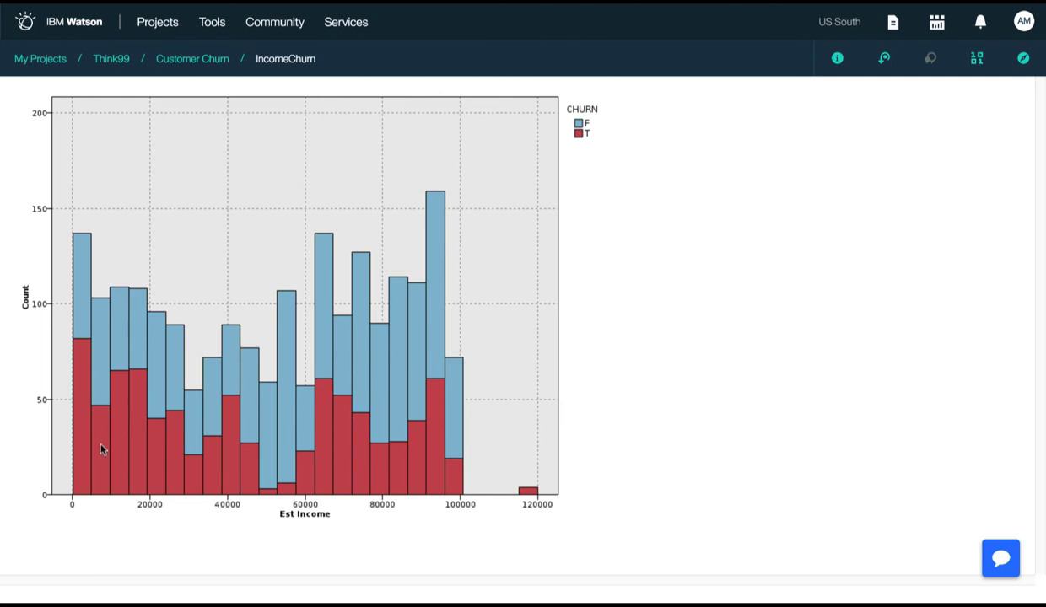
pyautogui.click(192, 58)
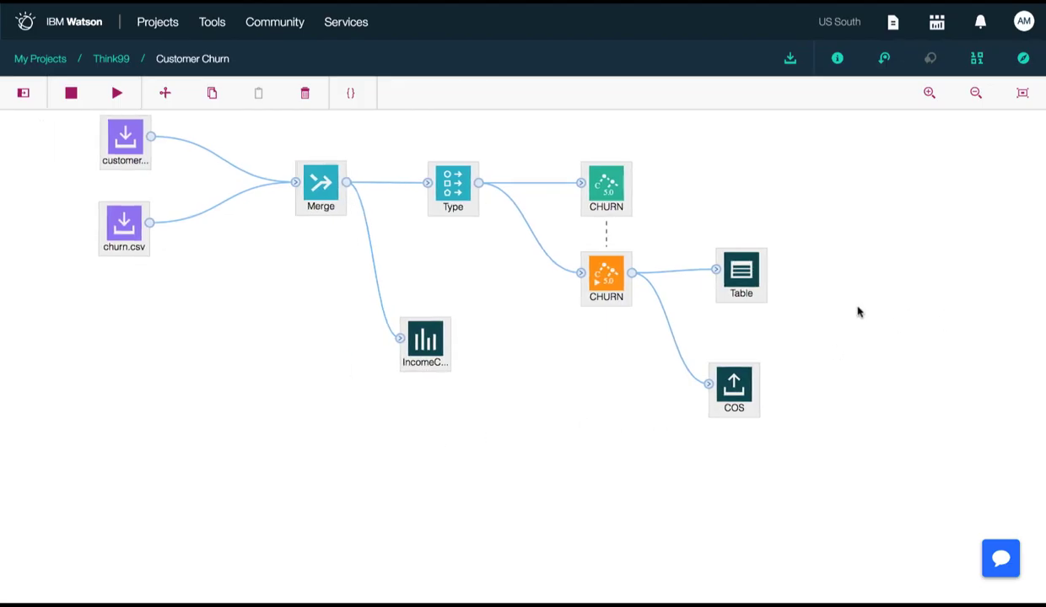
pyautogui.click(23, 93)
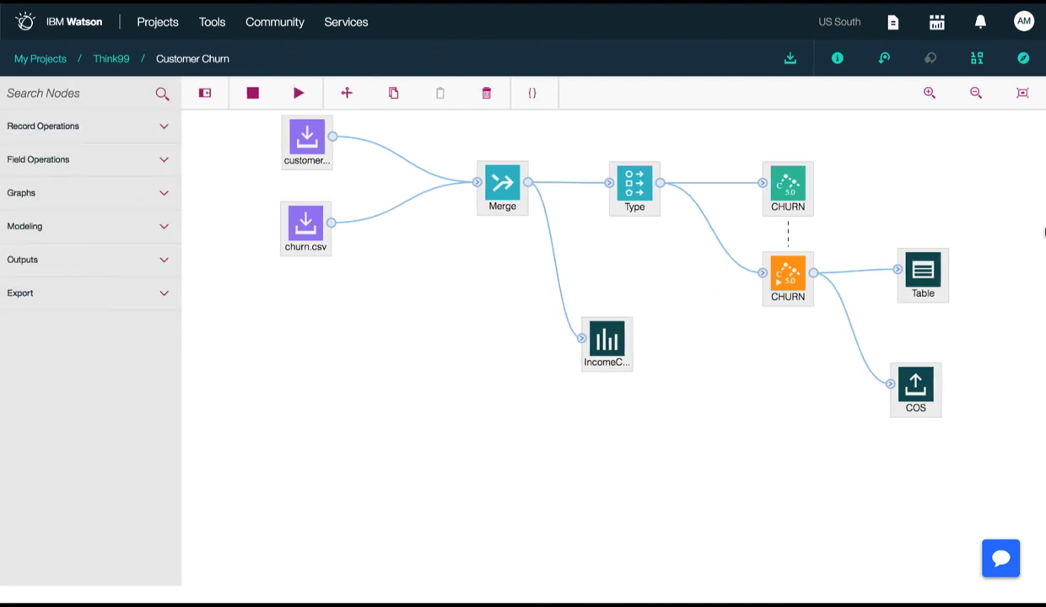
pyautogui.click(121, 65)
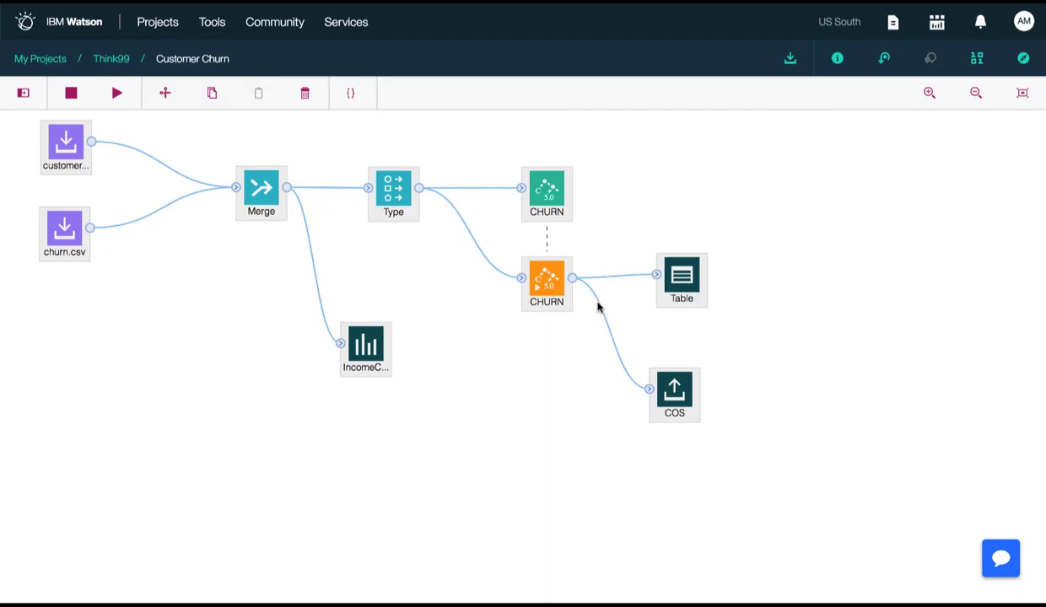
# Save the flow branch ending in the Table node as a model named TelcoChurn
pyautogui.rightClick(543, 268)
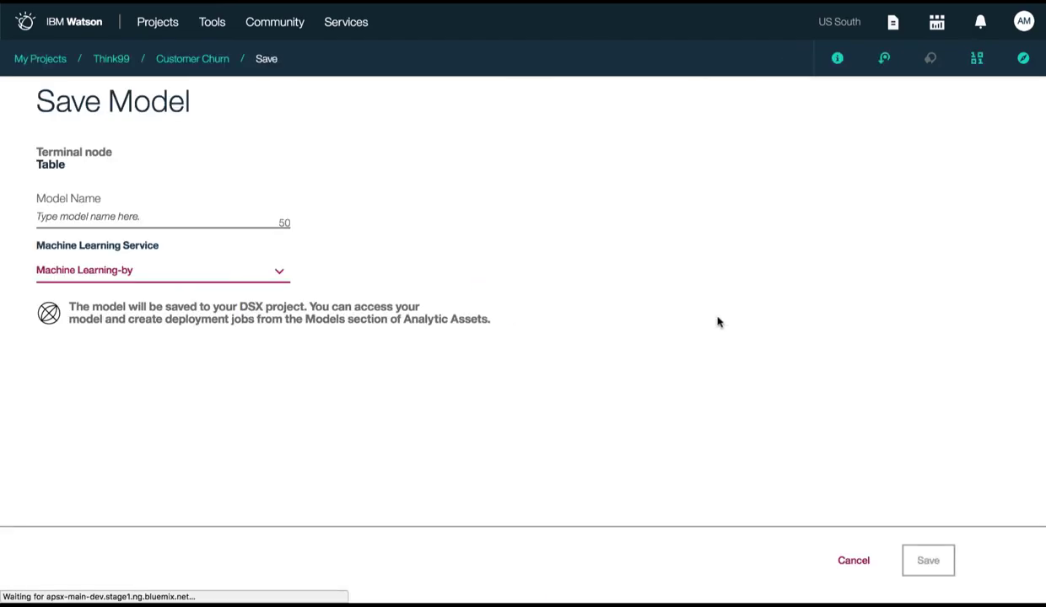
pyautogui.click(82, 215)
pyautogui.write('TelcoChurn')
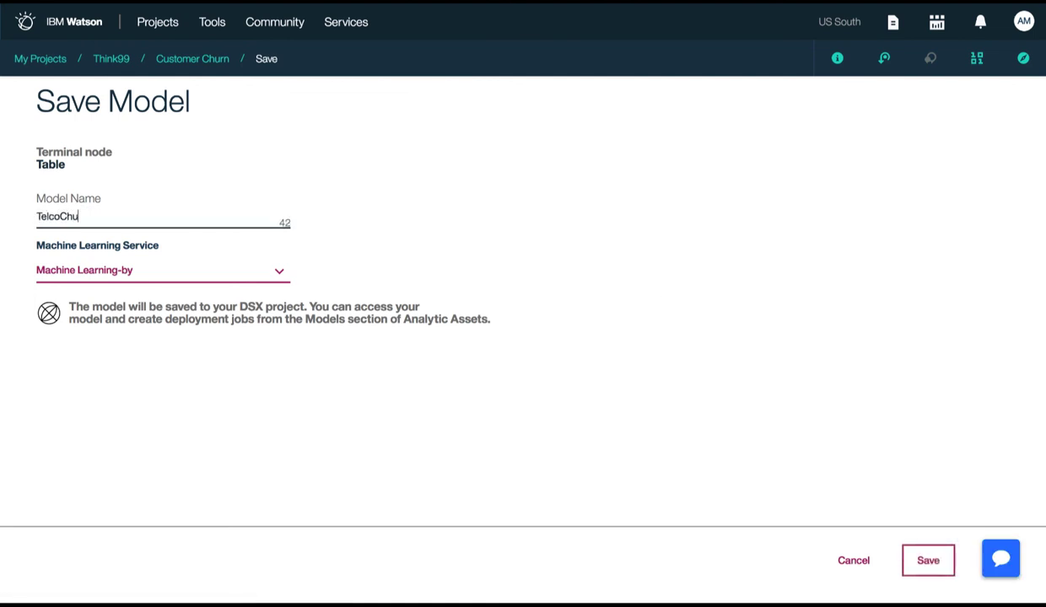
pyautogui.click(911, 558)
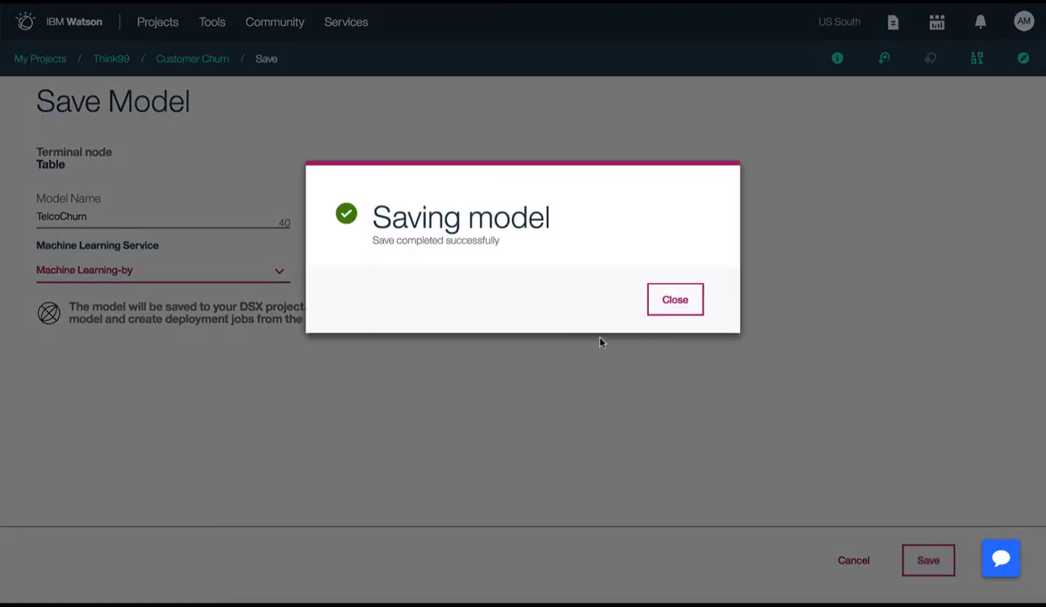
pyautogui.click(675, 304)
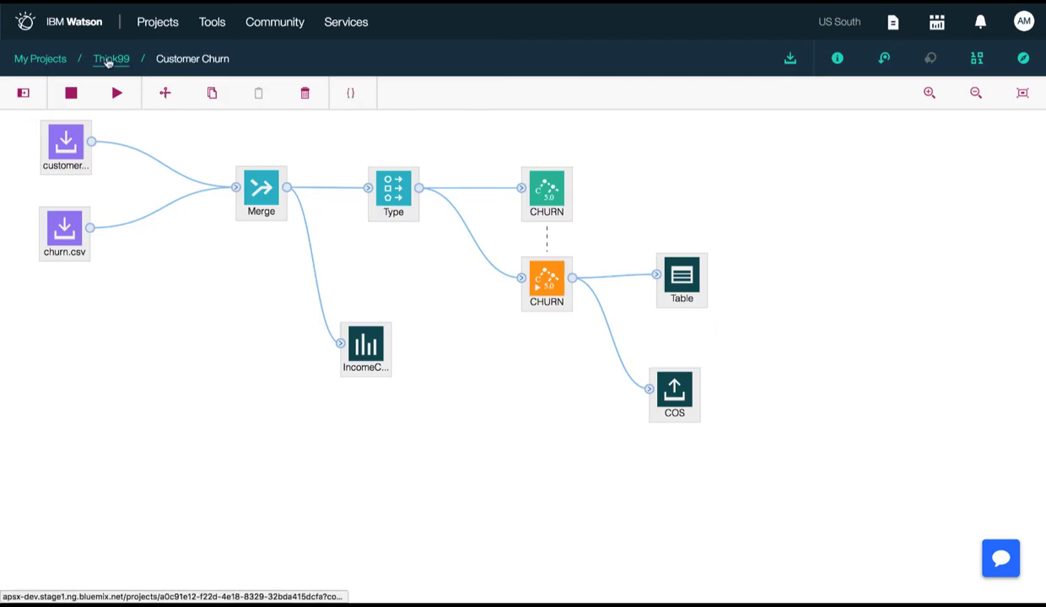
# Open the TelcoChurn model from the Think99 project's list of models
pyautogui.click(108, 63)
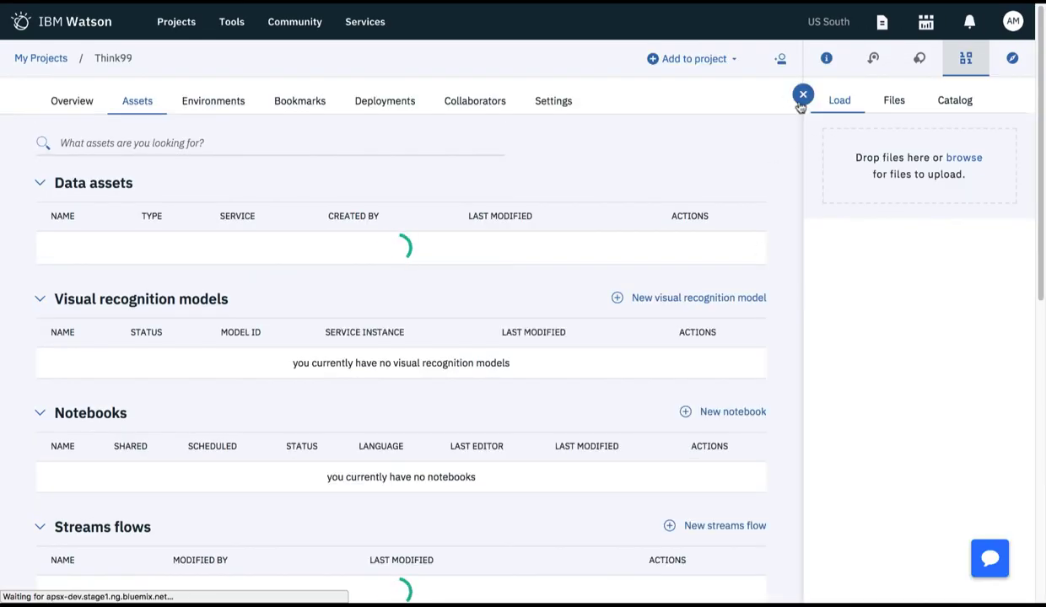
pyautogui.click(802, 97)
pyautogui.scroll(-8, 643, 455)
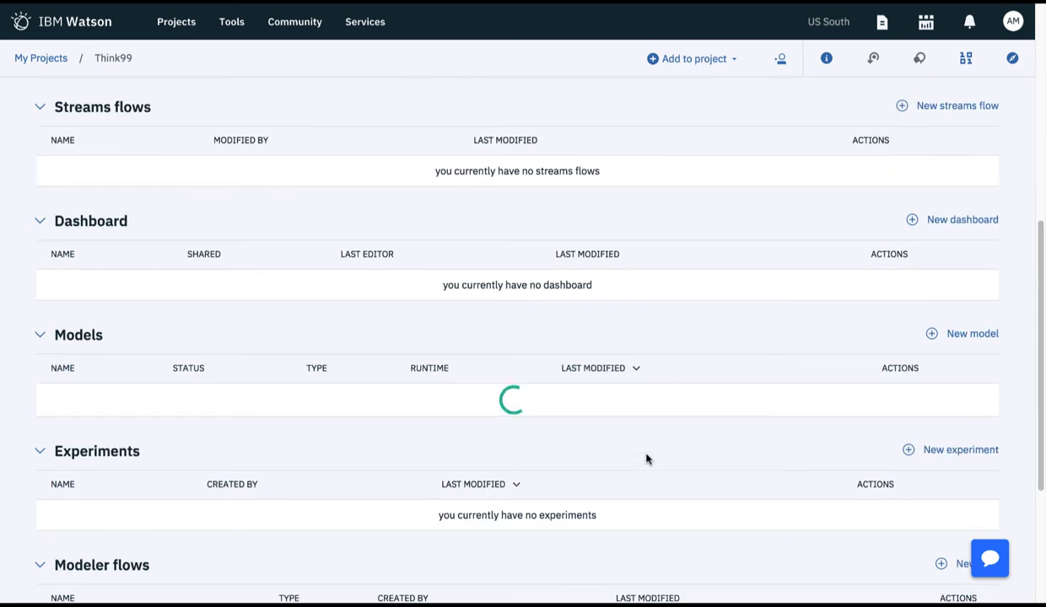
pyautogui.scroll(-3, 646, 459)
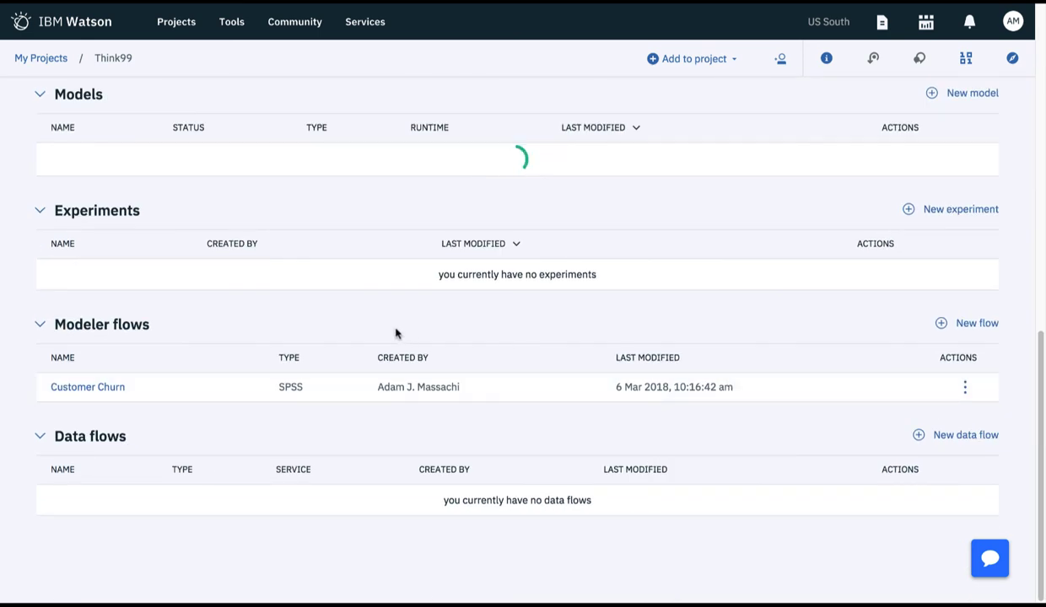
pyautogui.scroll(1, 77, 390)
pyautogui.click(77, 226)
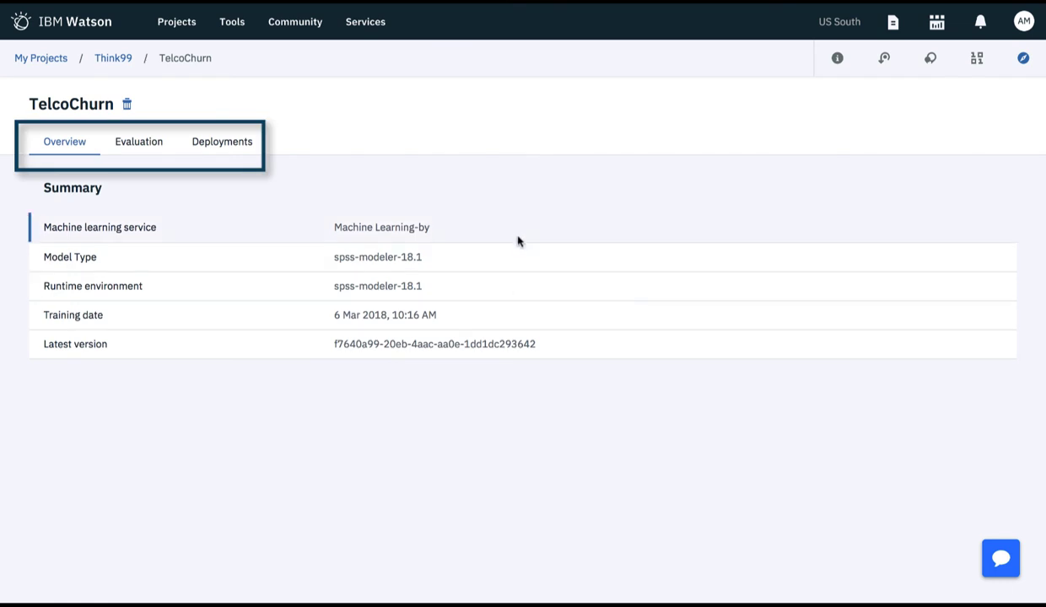
# Add a web service deployment to the TelcoChurn model and name it DeployTelco
pyautogui.click(222, 143)
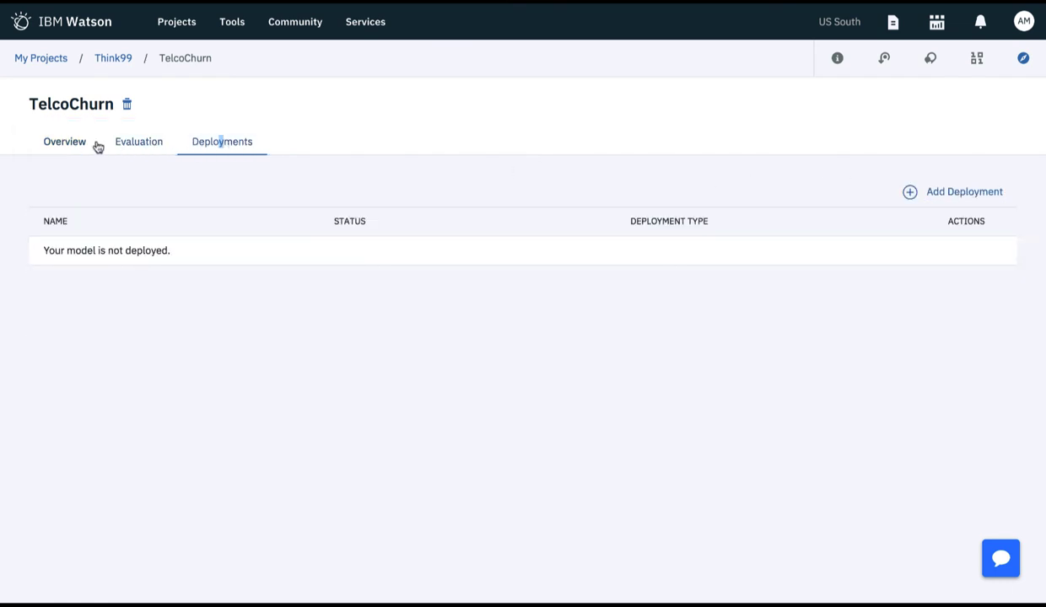
pyautogui.click(91, 142)
pyautogui.click(222, 141)
pyautogui.click(945, 192)
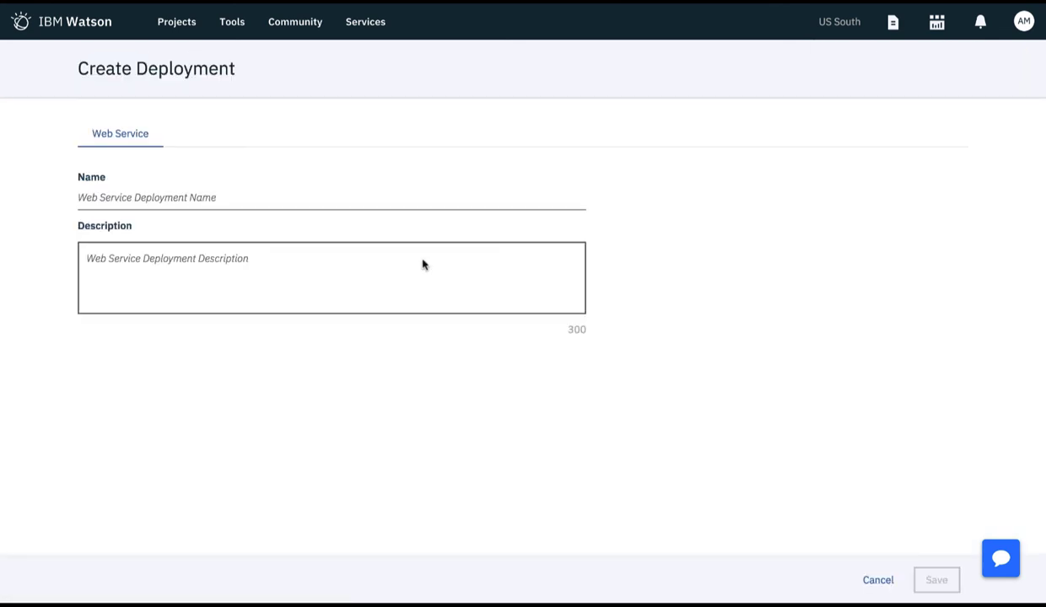
pyautogui.click(223, 199)
pyautogui.write('DeployTelco')
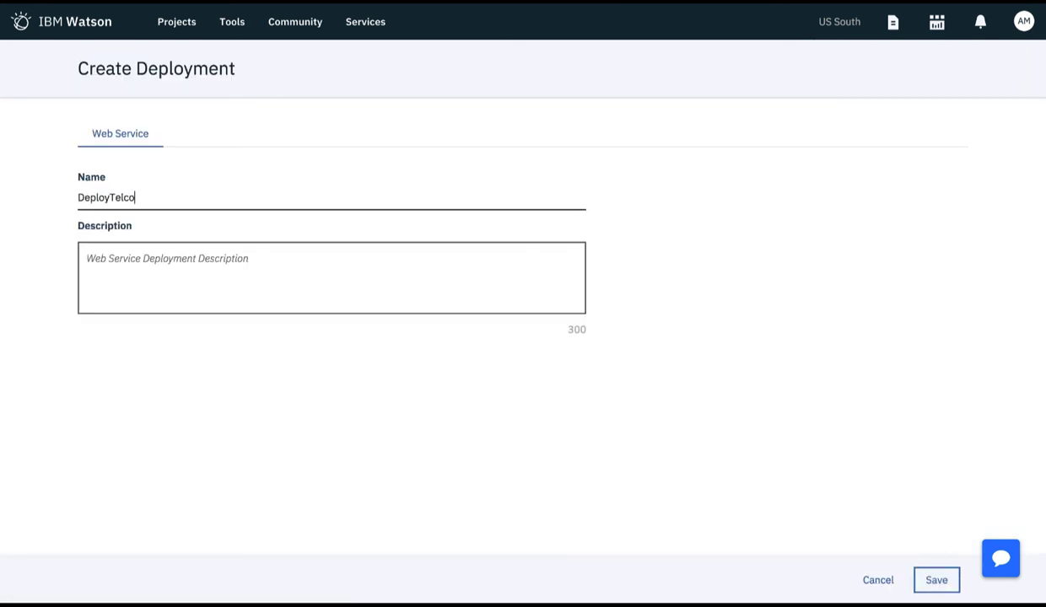
# Describe the deployment as "Deploy the customer churn model for live predictions" and save it
pyautogui.click(277, 262)
pyautogui.write('Dep')
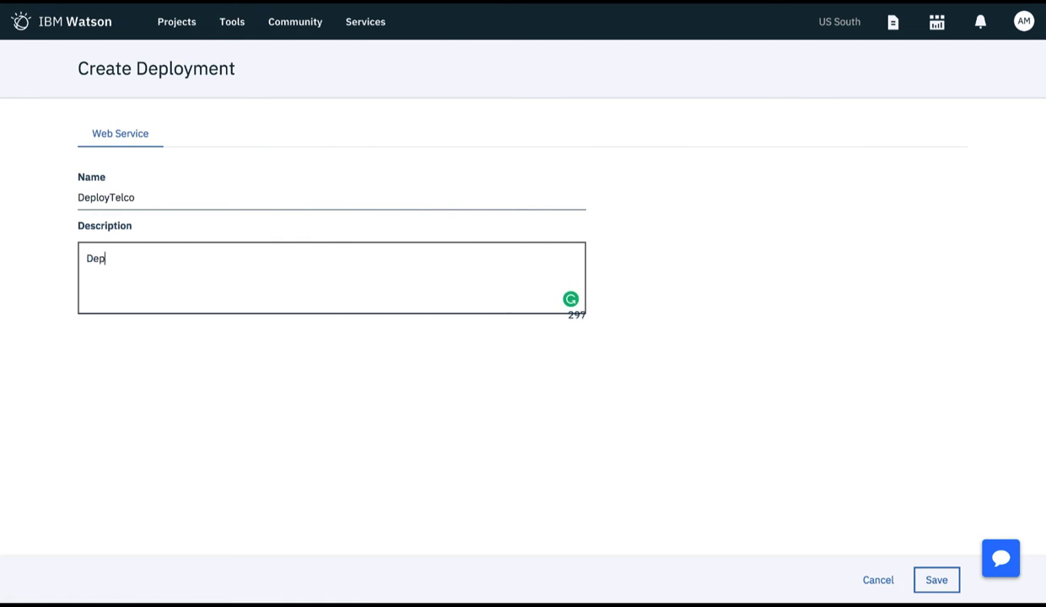
pyautogui.write('loy yhe')
pyautogui.press('BackSpace')
pyautogui.press('BackSpace')
pyautogui.press('BackSpace')
pyautogui.press('BackSpace')
pyautogui.write('the customer churn model fo')
pyautogui.press('BackSpace')
pyautogui.write('for luve')
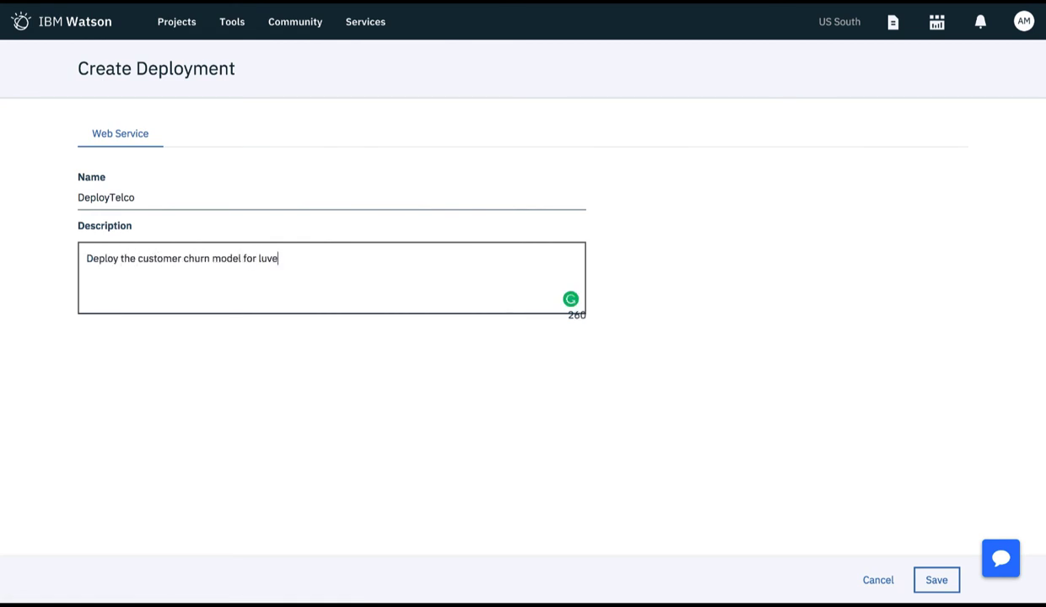
pyautogui.press('BackSpace')
pyautogui.press('BackSpace')
pyautogui.press('BackSpace')
pyautogui.press('BackSpace')
pyautogui.write('ive per')
pyautogui.press('BackSpace')
pyautogui.press('BackSpace')
pyautogui.write('redictions')
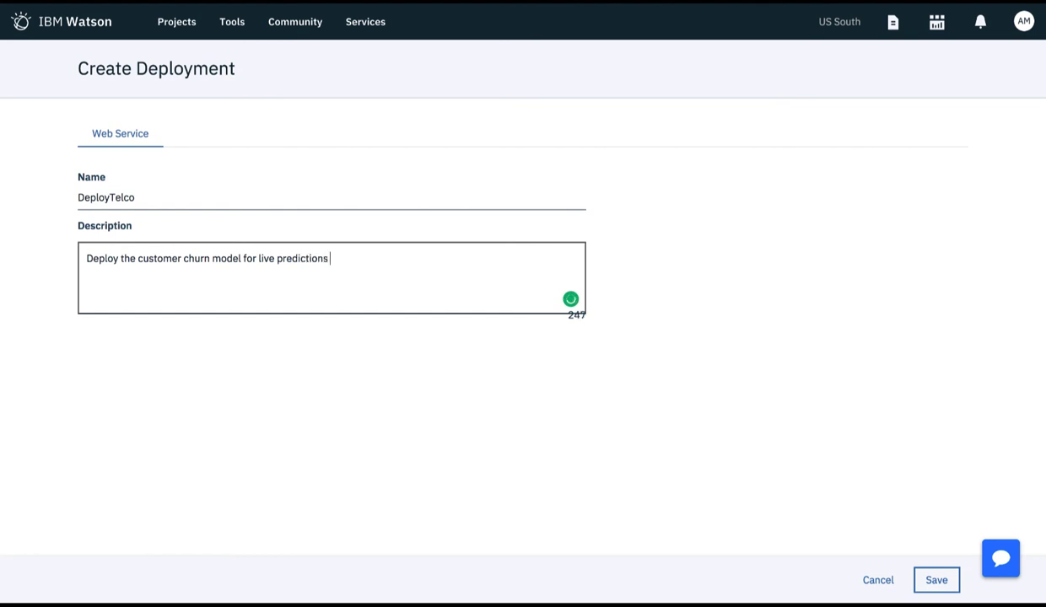
pyautogui.click(936, 580)
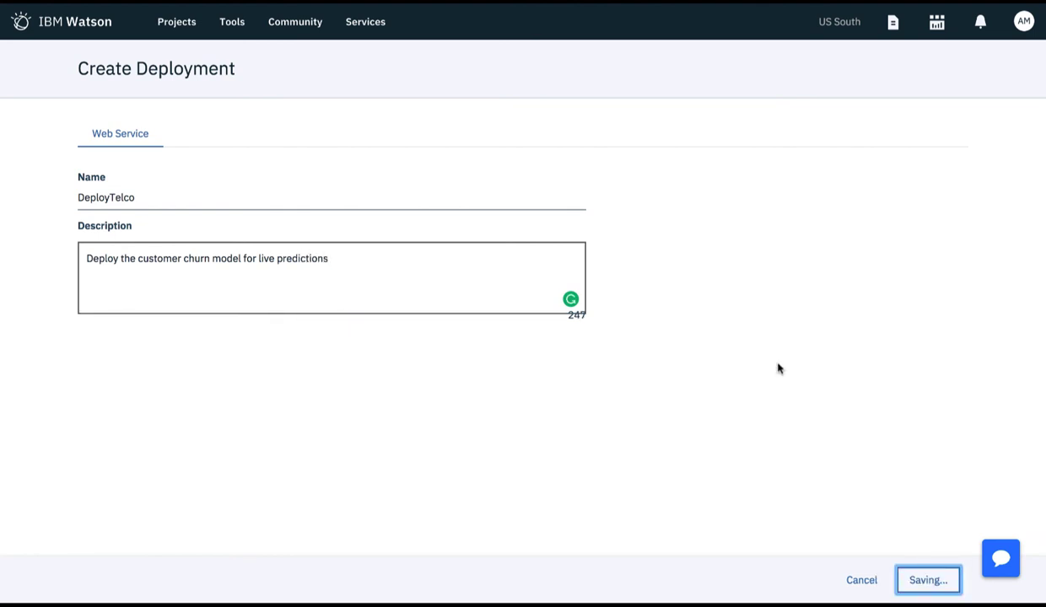